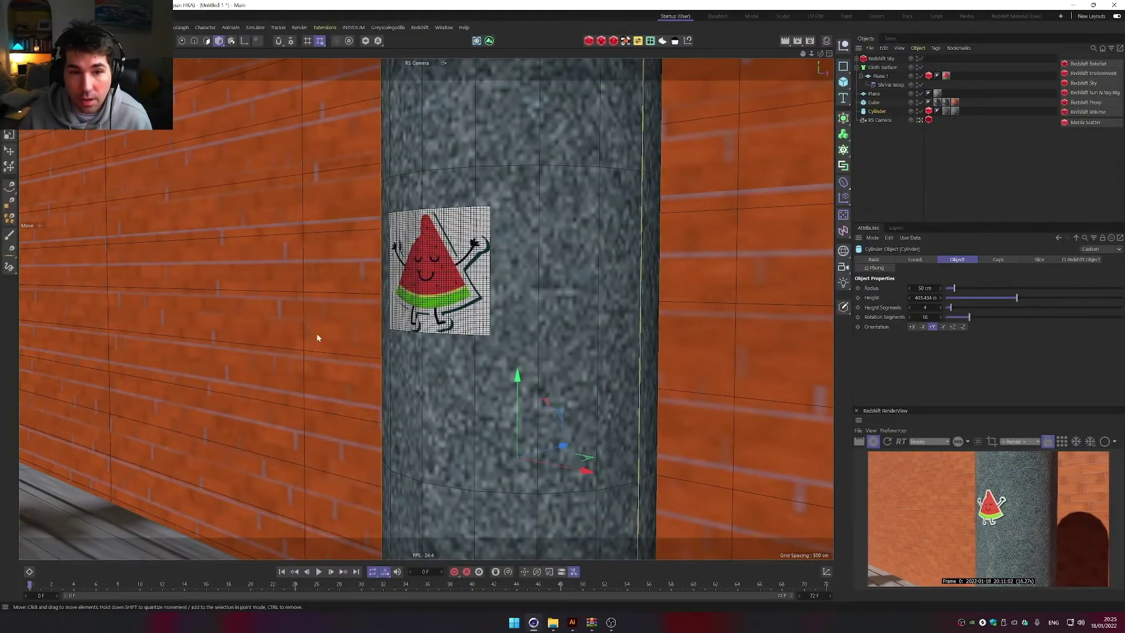
Inspect the watermelon sticker plane and its Shrink Wrap deformer settings.
left_click(885, 76)
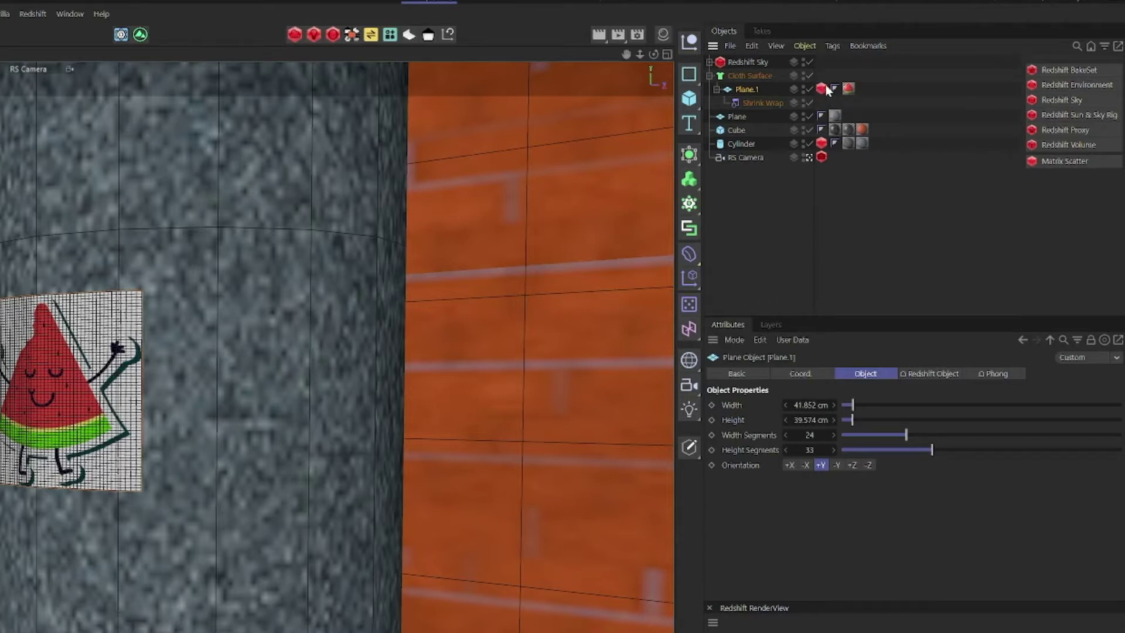
left_click(761, 103)
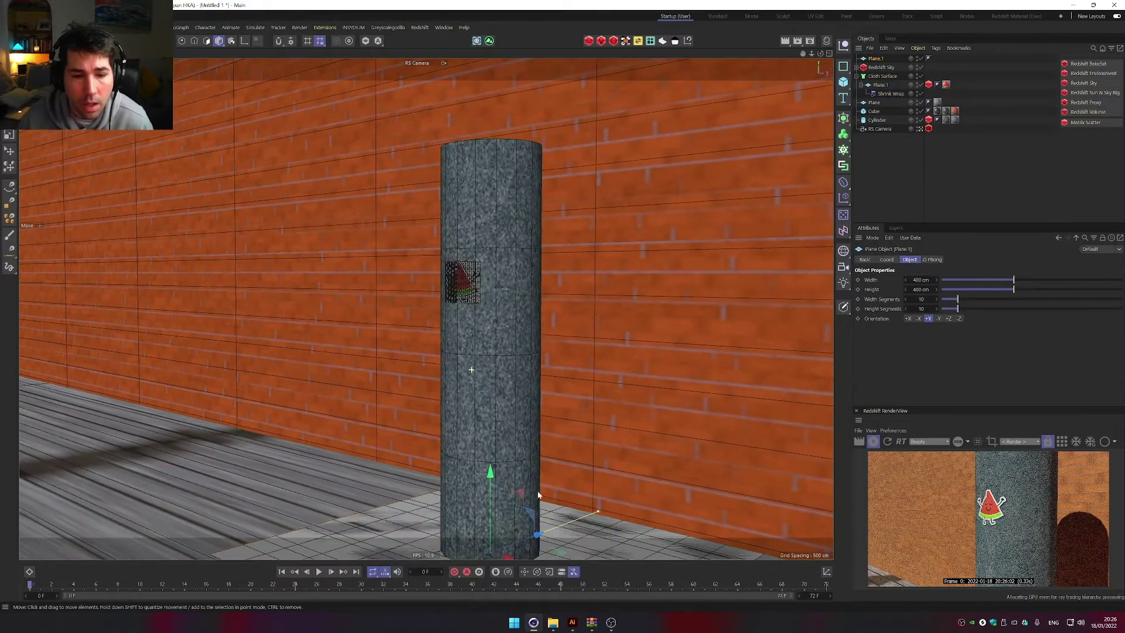
Raise the new plane, stand it upright against the cylinder and scale it to about 45 cm.
left_click_drag(490, 471, 480, 307)
key("r")
left_click_drag(471, 345, 568, 402)
key("e")
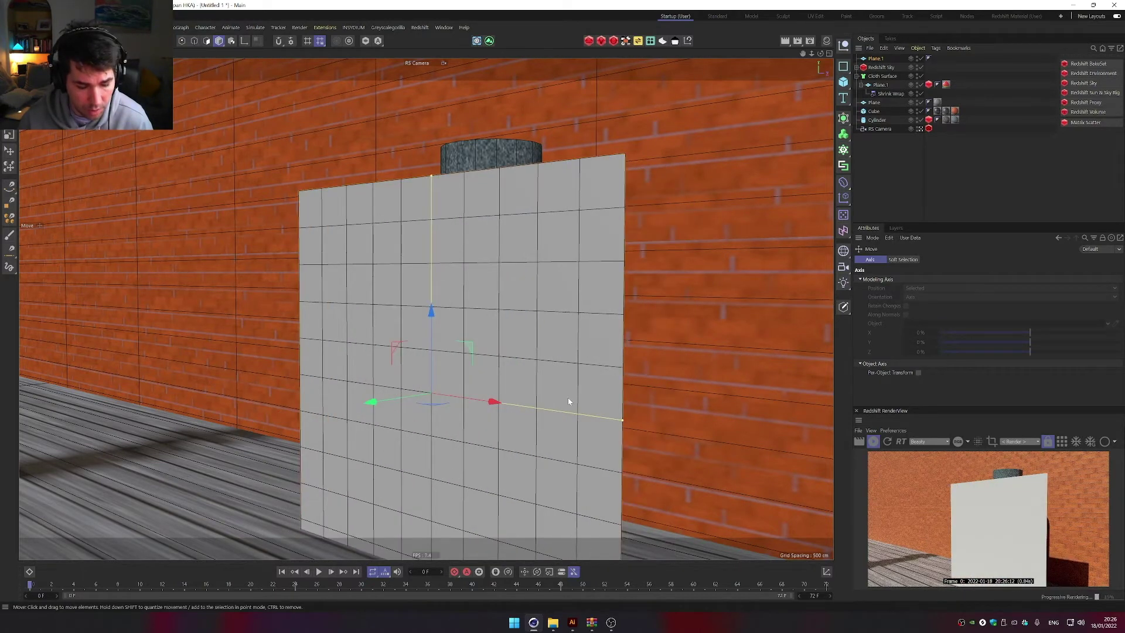
key("t")
left_click_drag(568, 402, 323, 490)
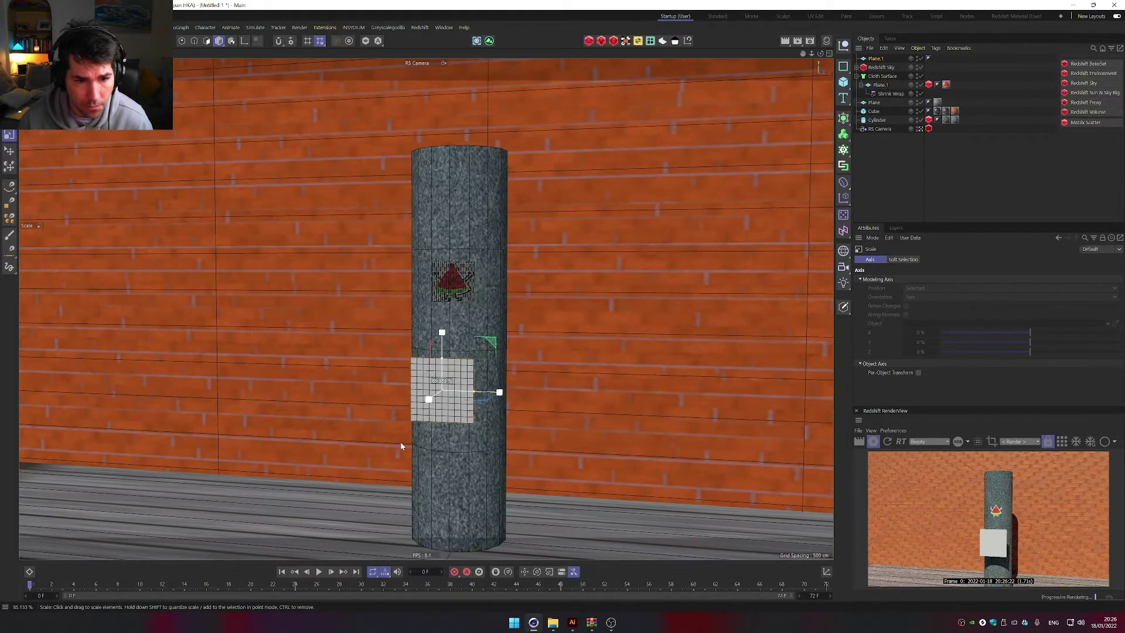
left_click_drag(399, 447, 379, 479)
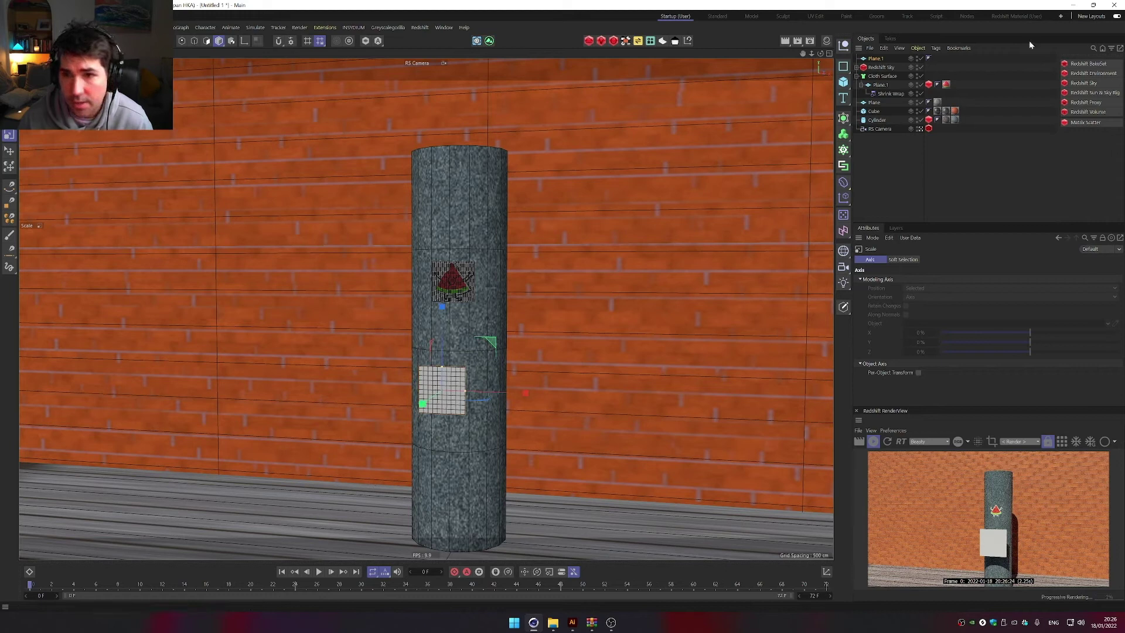
Set the plane's width and height segments to 30 each.
left_click(877, 59)
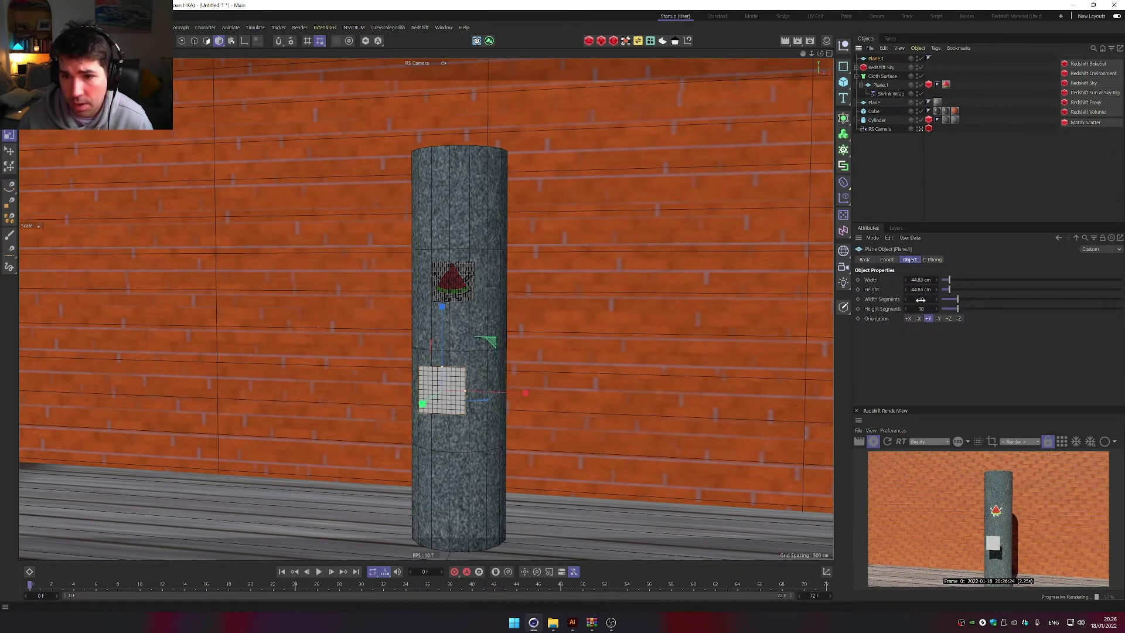
type("30")
key("Tab")
type("30")
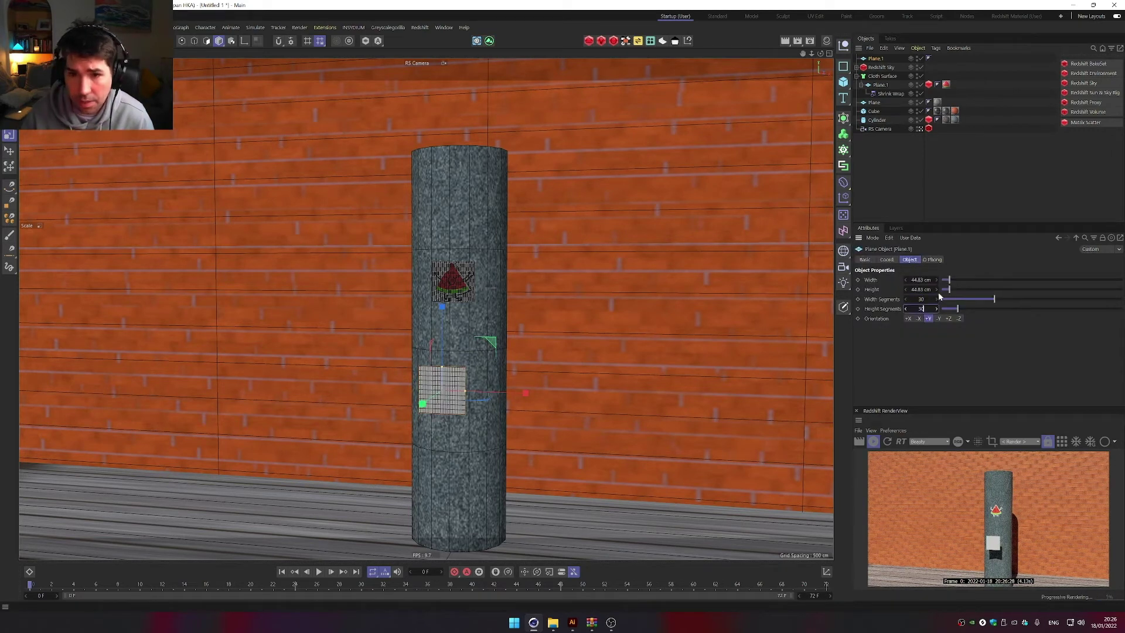
key("Return")
scroll(439, 384, "up", 2)
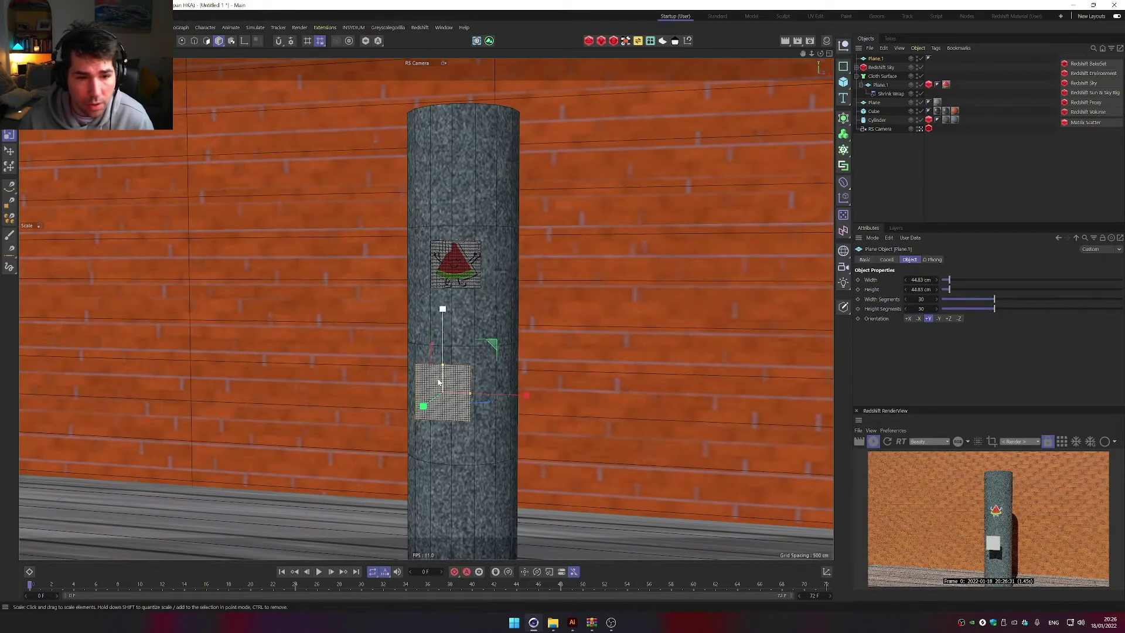
scroll(438, 382, "up", 4)
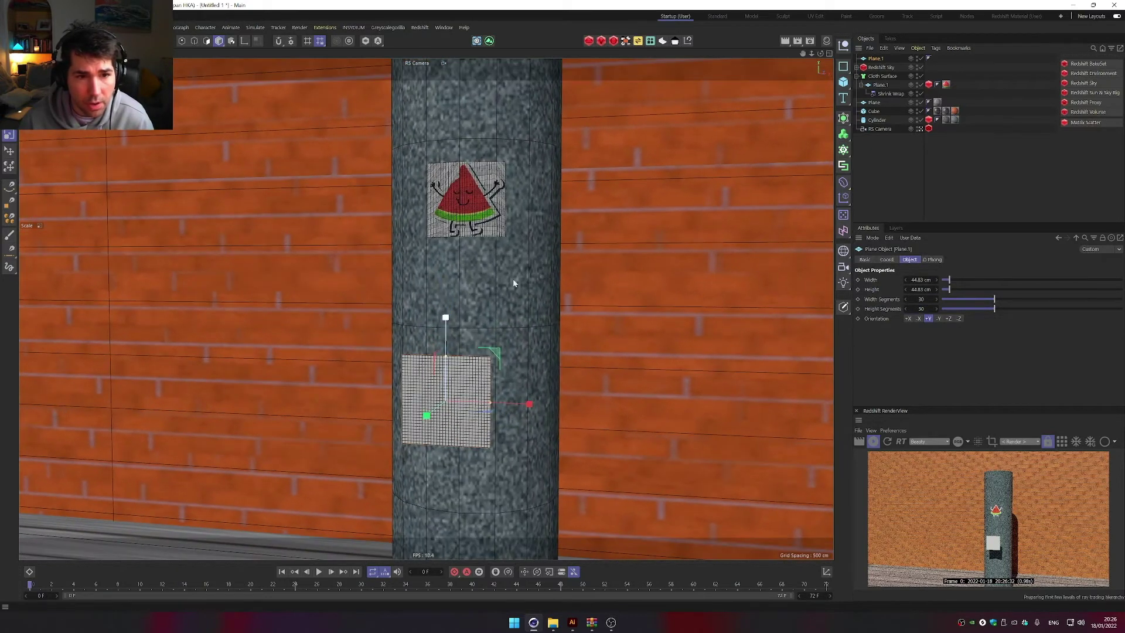
left_click_drag(479, 344, 443, 360, "alt")
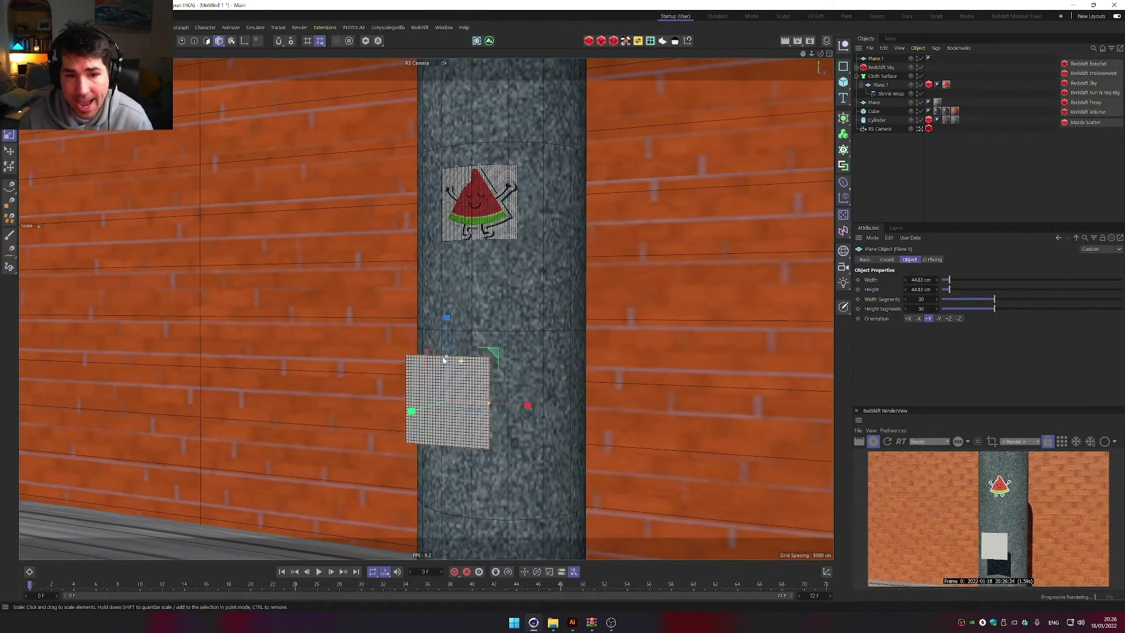
Add a Redshift Object tag to the plane, enable visibility Override and untick Casts Shadows.
right_click(875, 59)
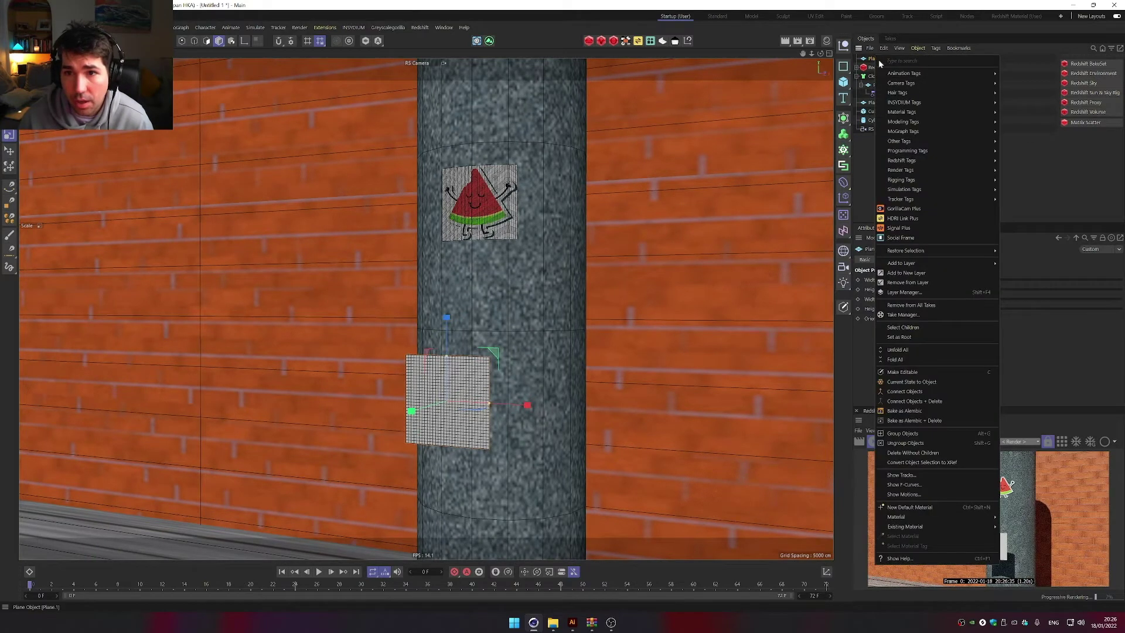
mouse_move(902, 161)
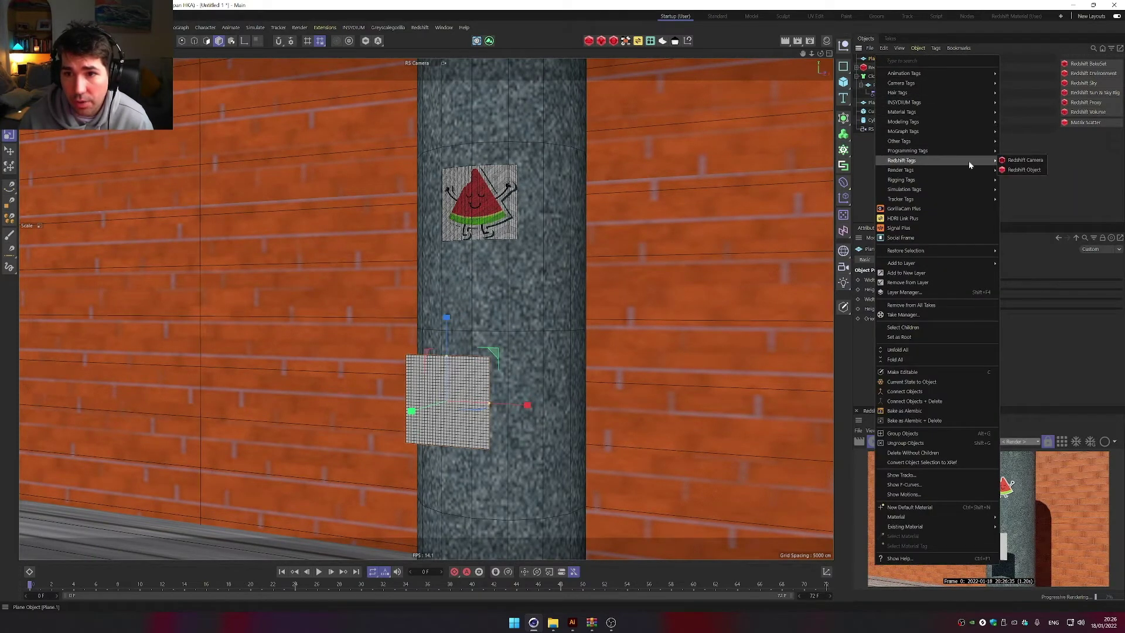
left_click(1032, 170)
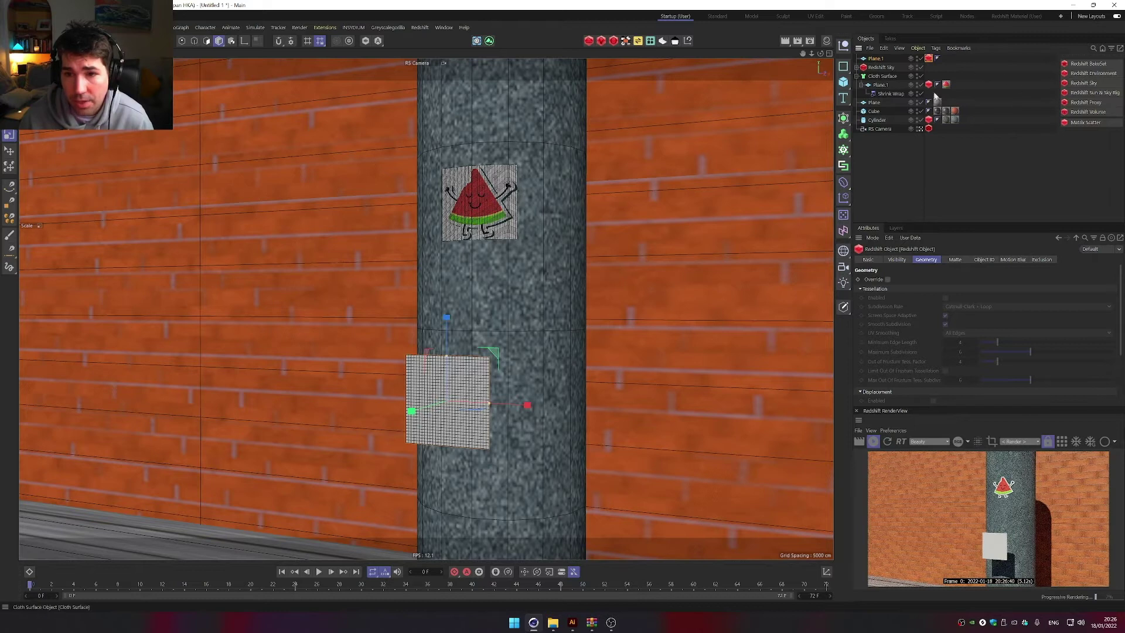
left_click(899, 261)
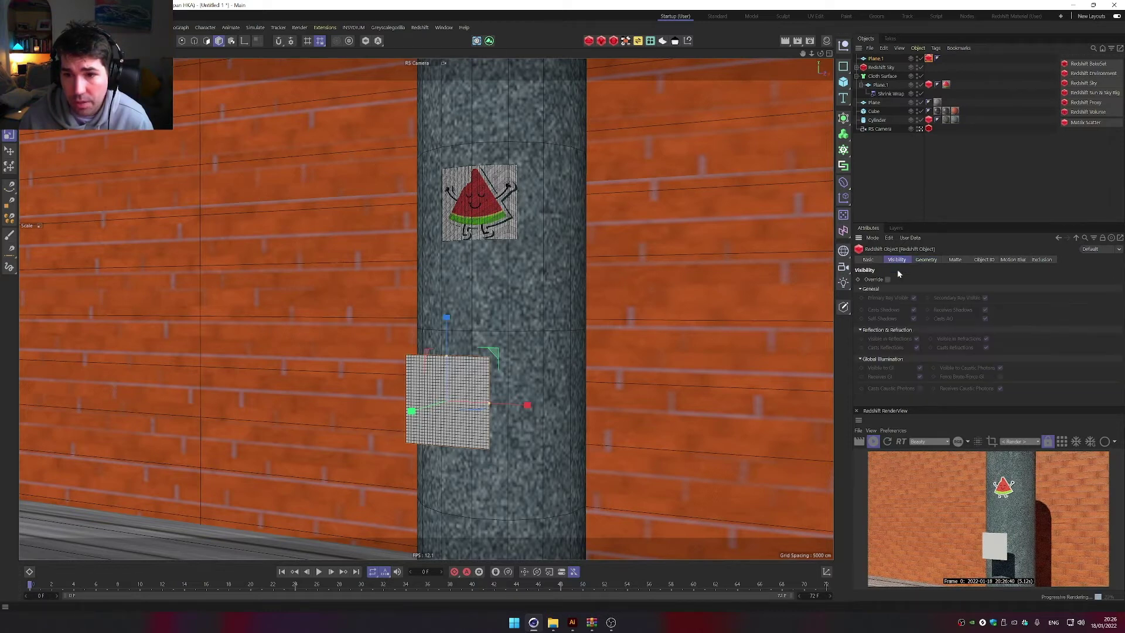
left_click(887, 280)
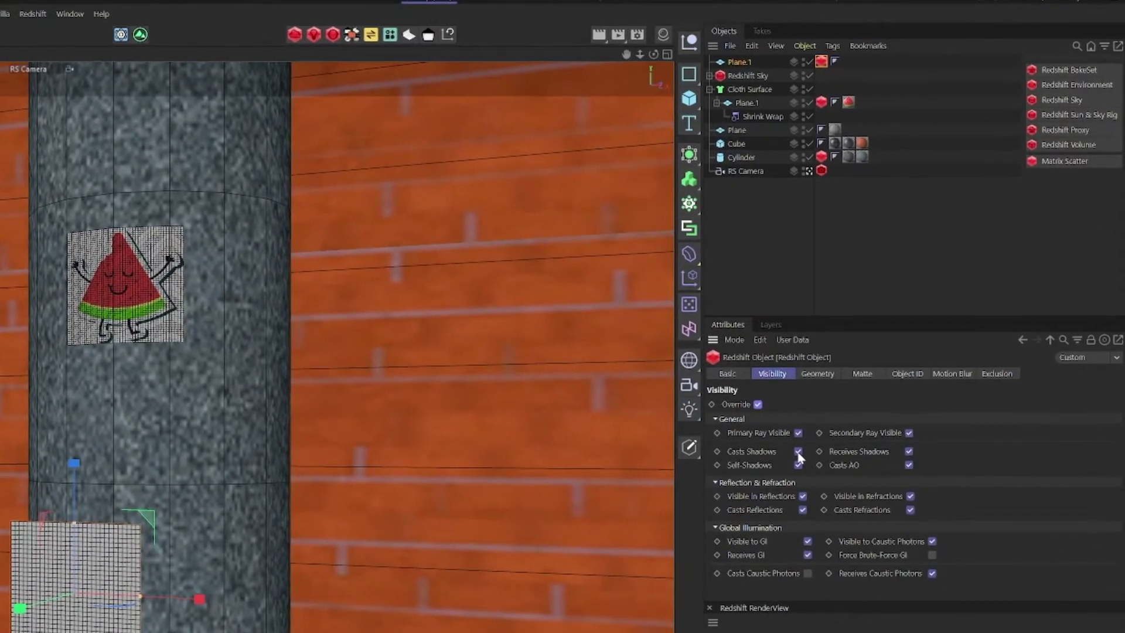
left_click(798, 451)
Orbit around the cylinder to inspect the sticker's wrap, then select the new plane.
scroll(107, 302, "up", 8)
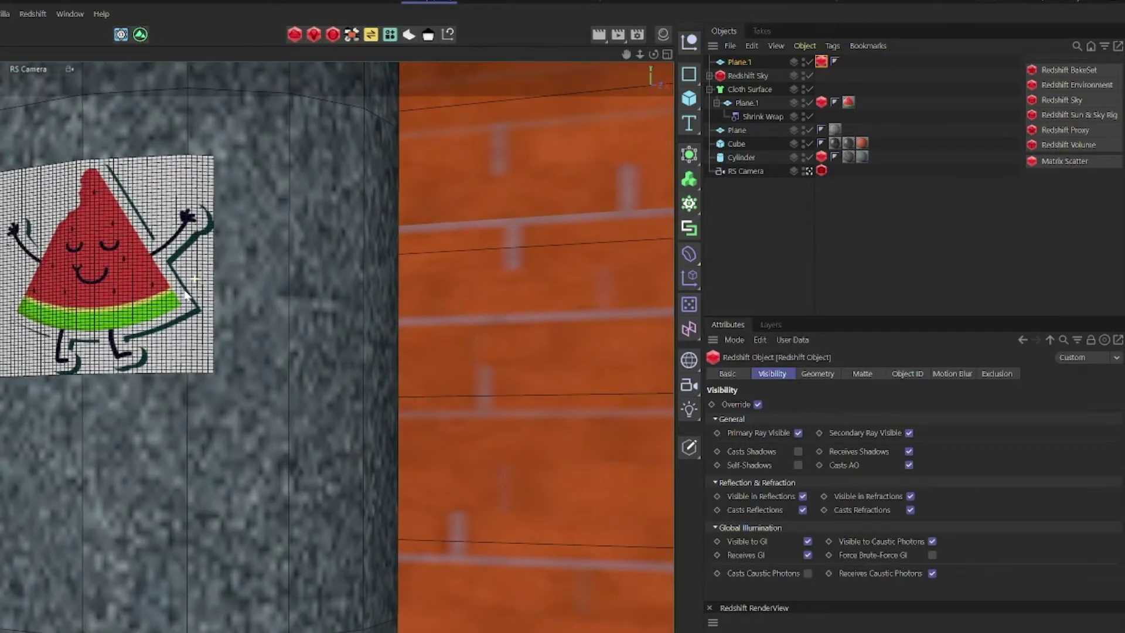
scroll(185, 295, "up", 2)
left_click_drag(204, 302, 170, 302, "alt")
scroll(170, 301, "up", 3)
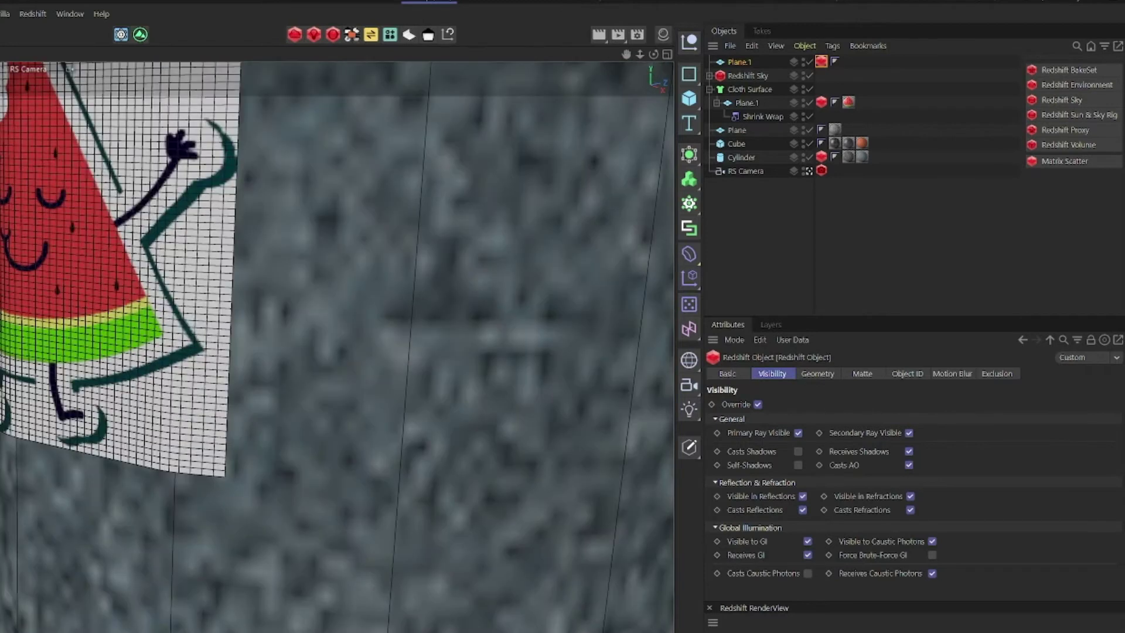
left_click_drag(238, 421, 101, 445, "alt")
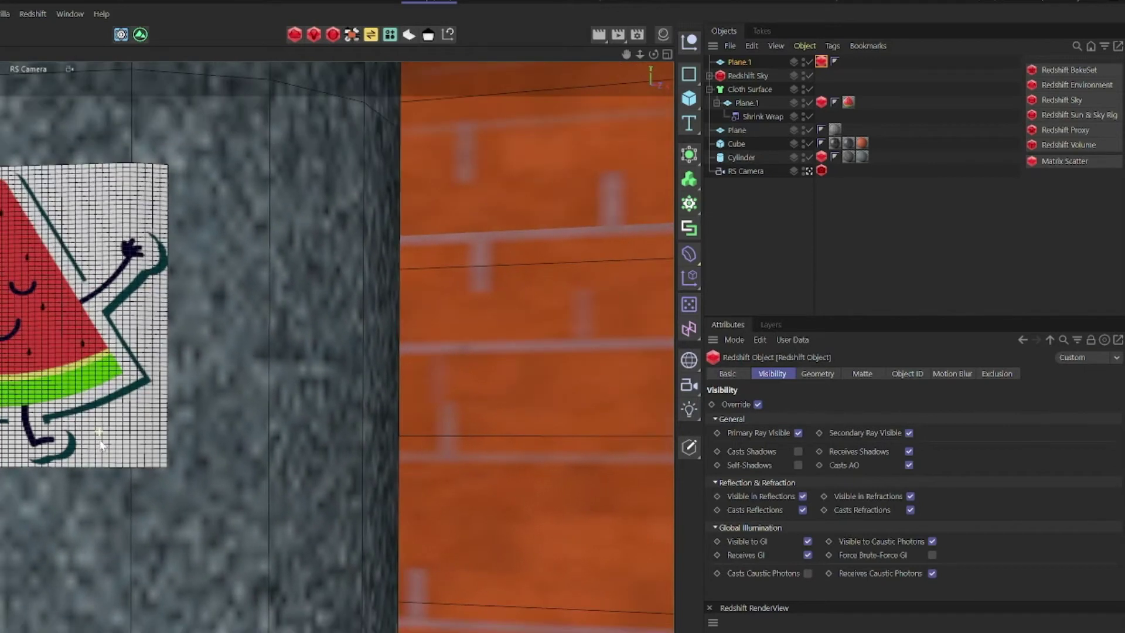
left_click(139, 546)
Bring up the plane's tag options and dismiss them without adding a tag.
right_click(734, 62)
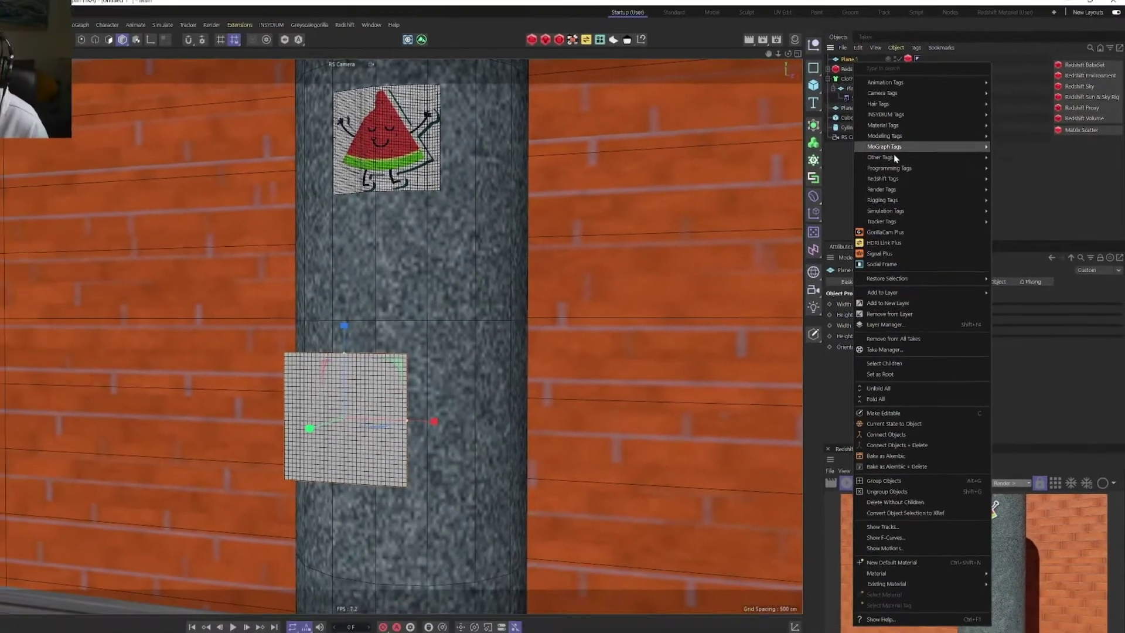
mouse_move(851, 233)
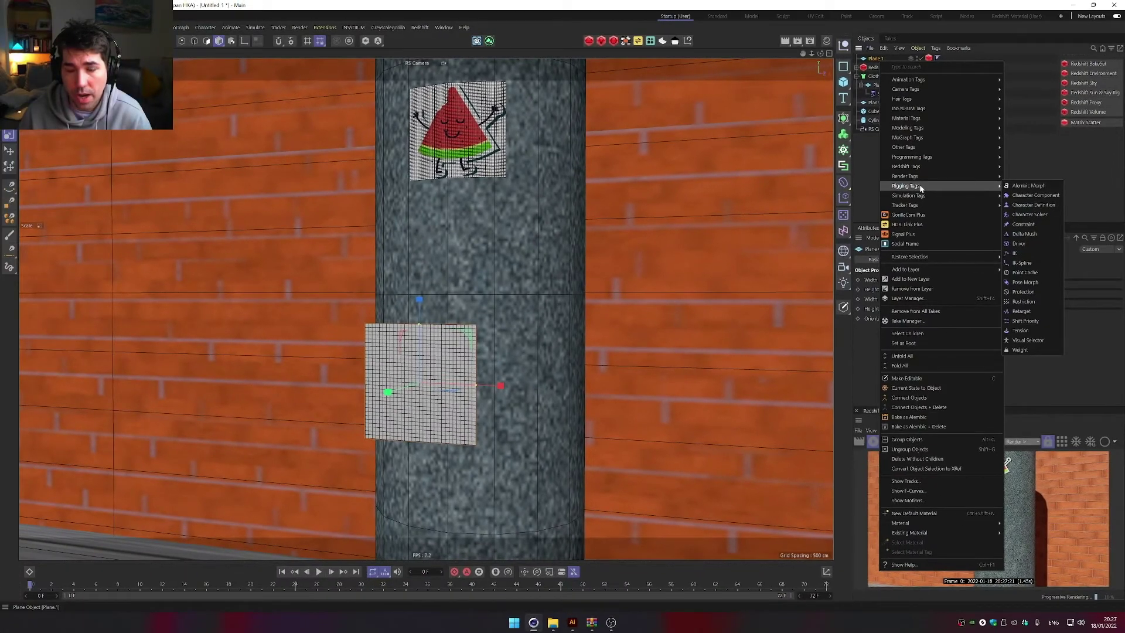
key("Escape")
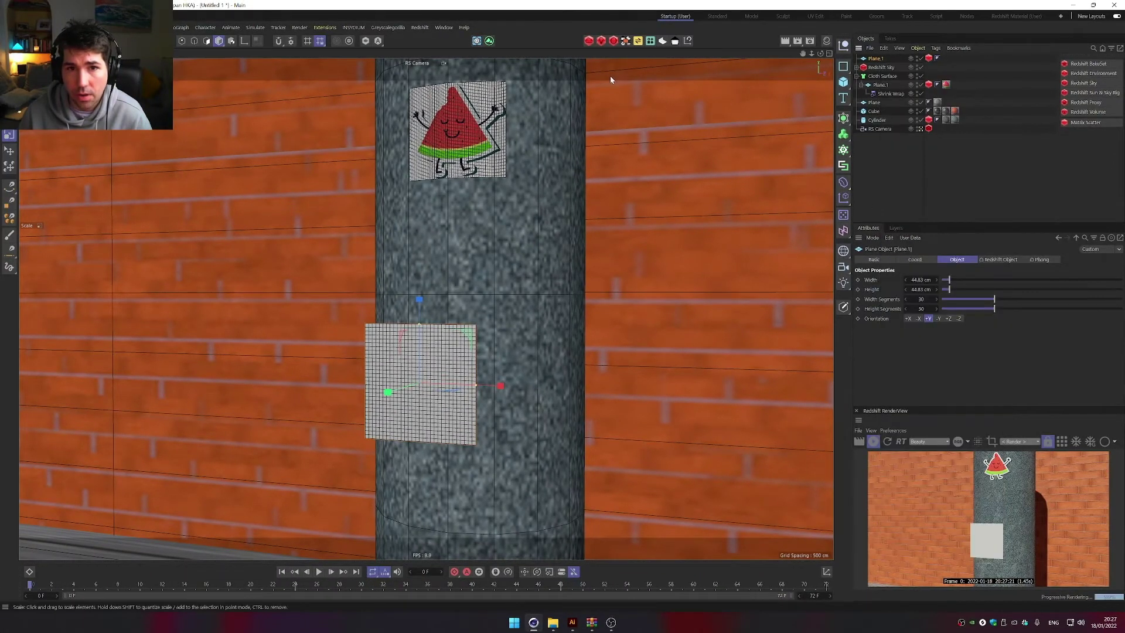
Create a new Redshift Material, RS Material.1, and open its Shader Graph.
left_click(420, 27)
mouse_move(443, 70)
mouse_move(514, 71)
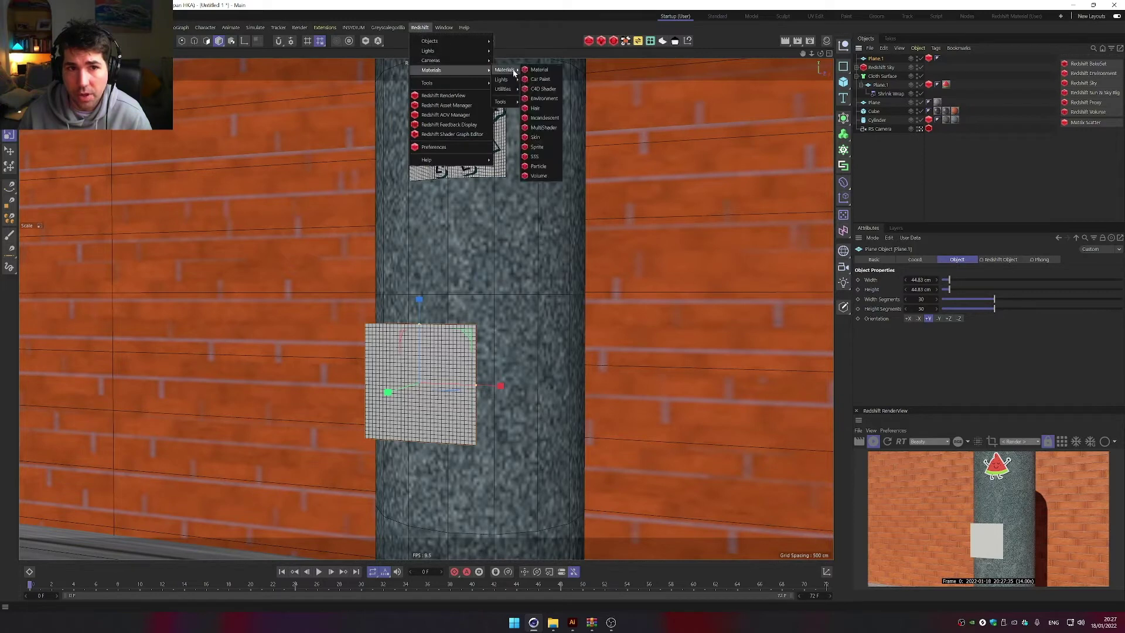
left_click(545, 70)
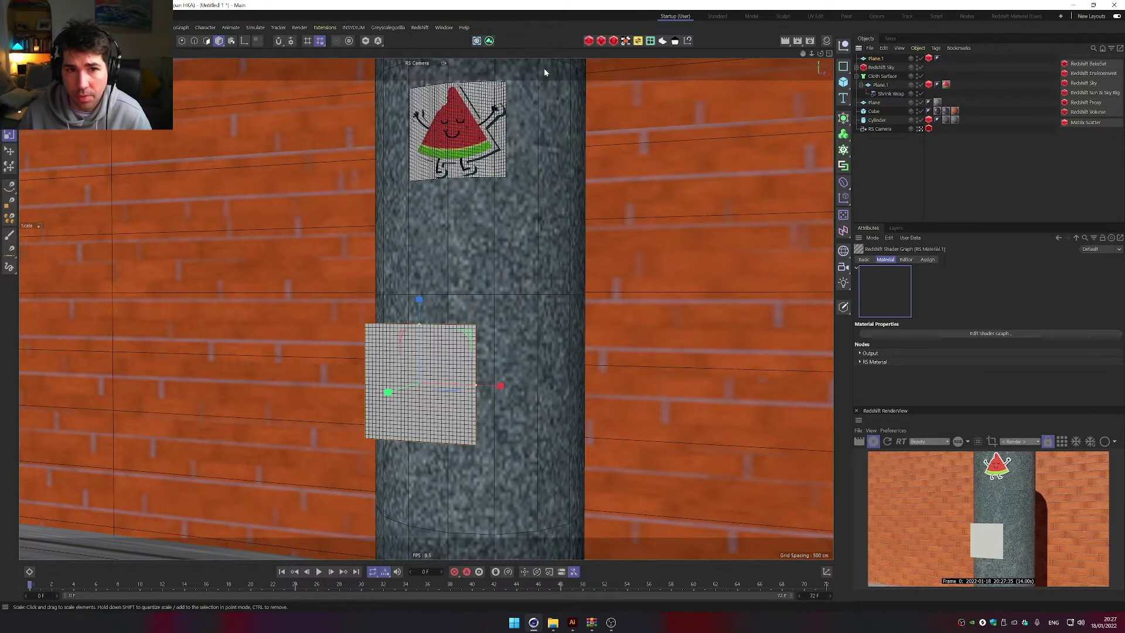
left_click(927, 333)
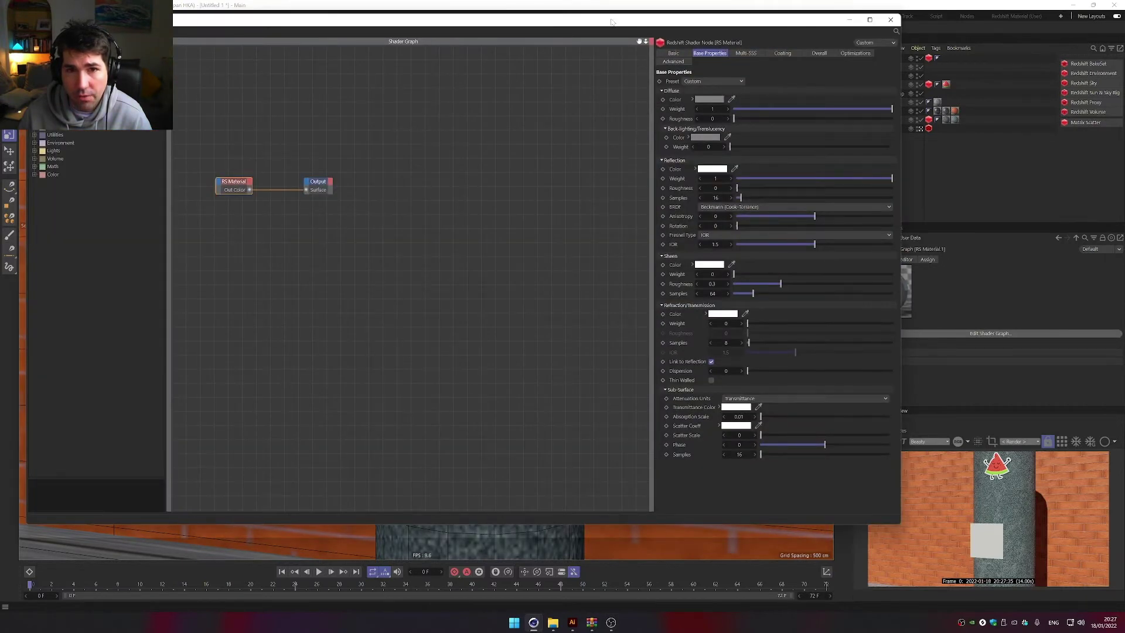
left_click_drag(611, 22, 683, 44)
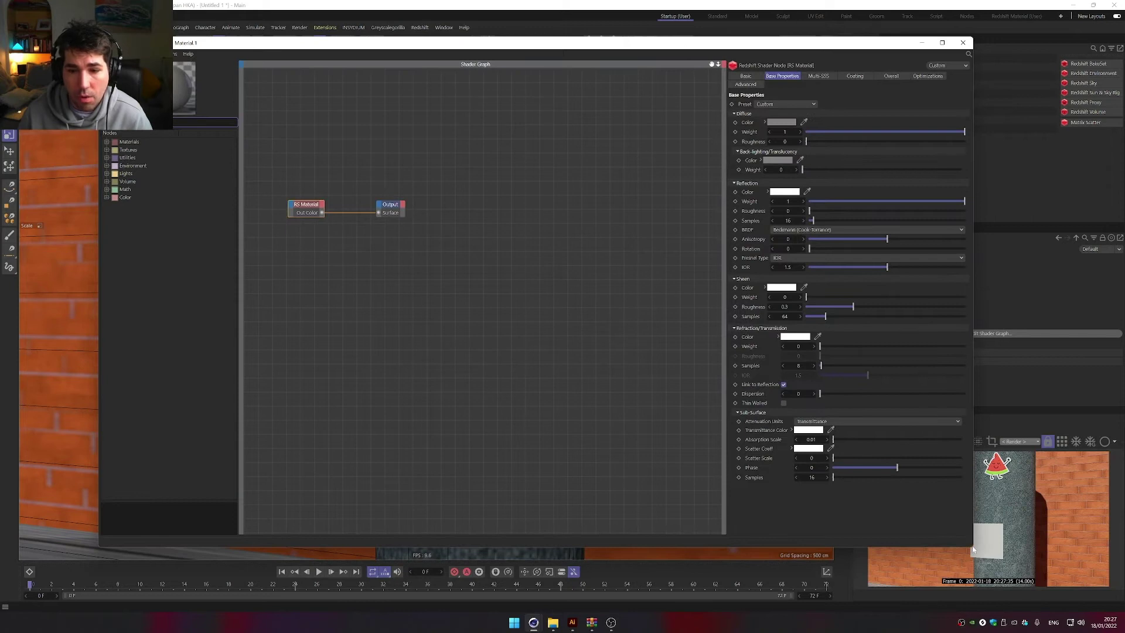
key("super+d")
left_click(151, 453)
left_click_drag(150, 453, 302, 274)
key("super+d")
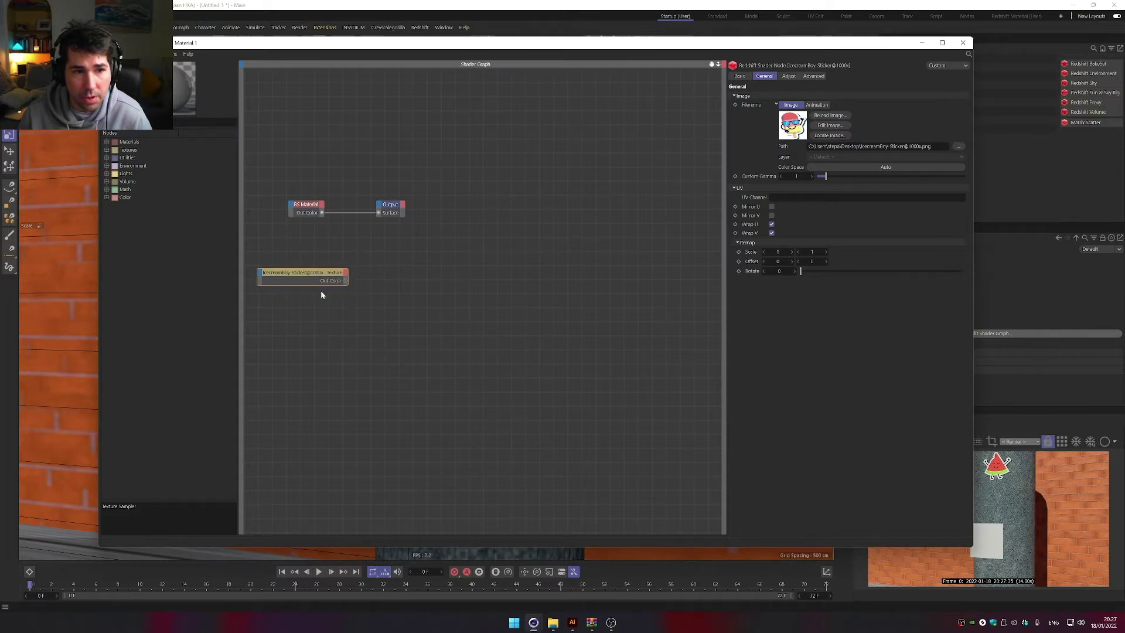
Add an RS Texture node, then delete it since it stays empty.
left_click(107, 150)
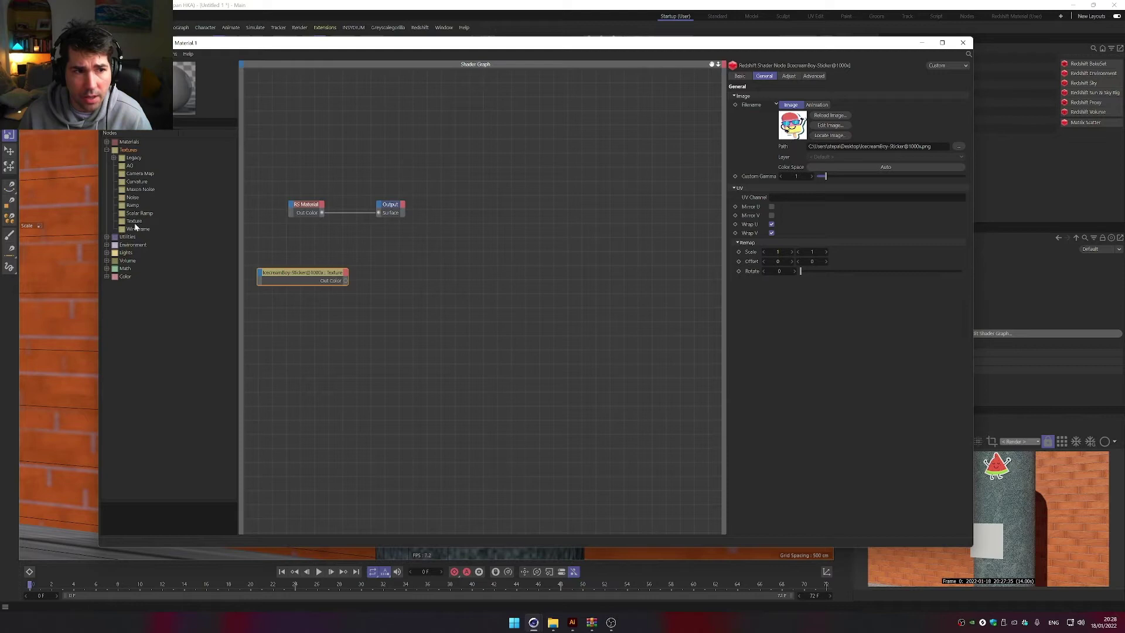
left_click_drag(290, 157, 291, 157)
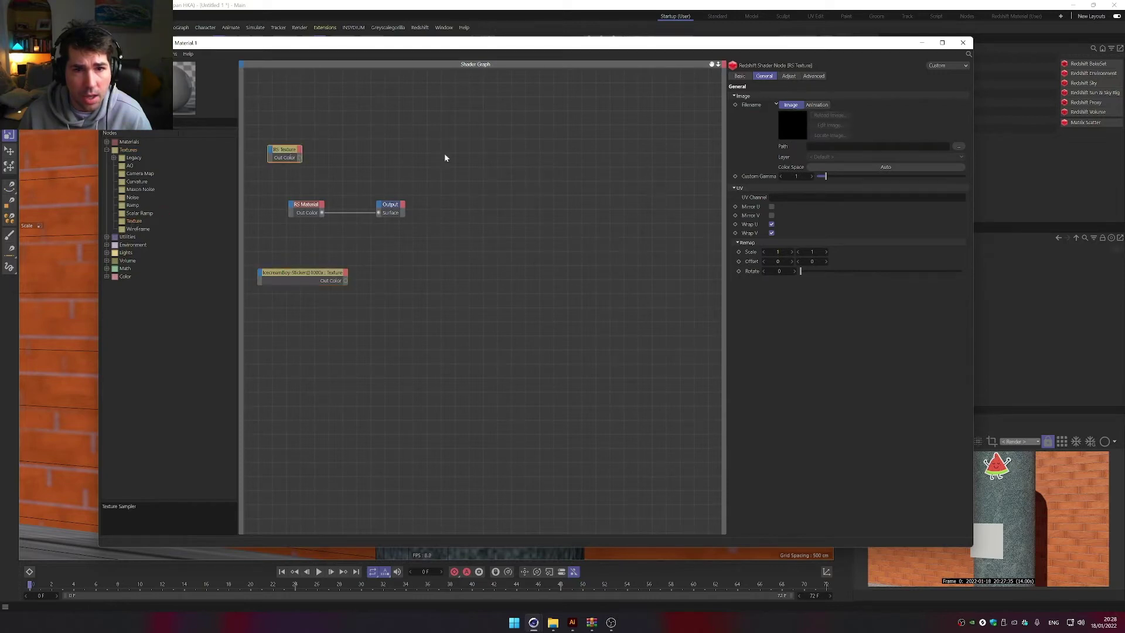
left_click(958, 146)
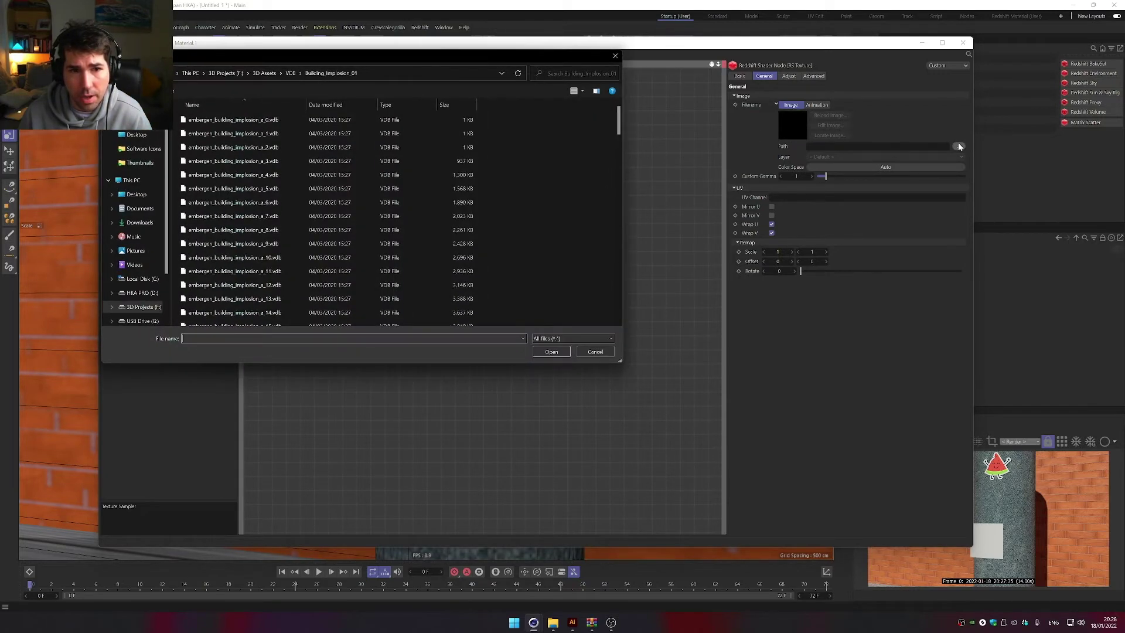
left_click(596, 351)
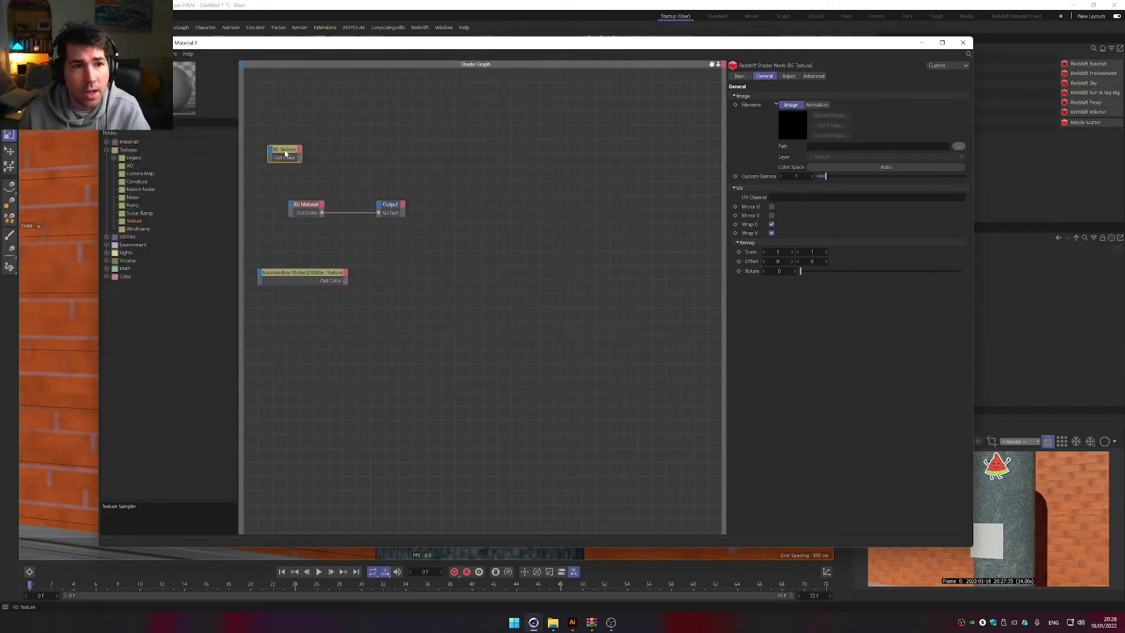
key("Delete")
Arrange the nodes and wire the ice cream texture into RS Material's Diffuse Color.
left_click_drag(306, 205, 377, 163)
left_click_drag(395, 208, 579, 185)
left_click_drag(377, 164, 414, 202)
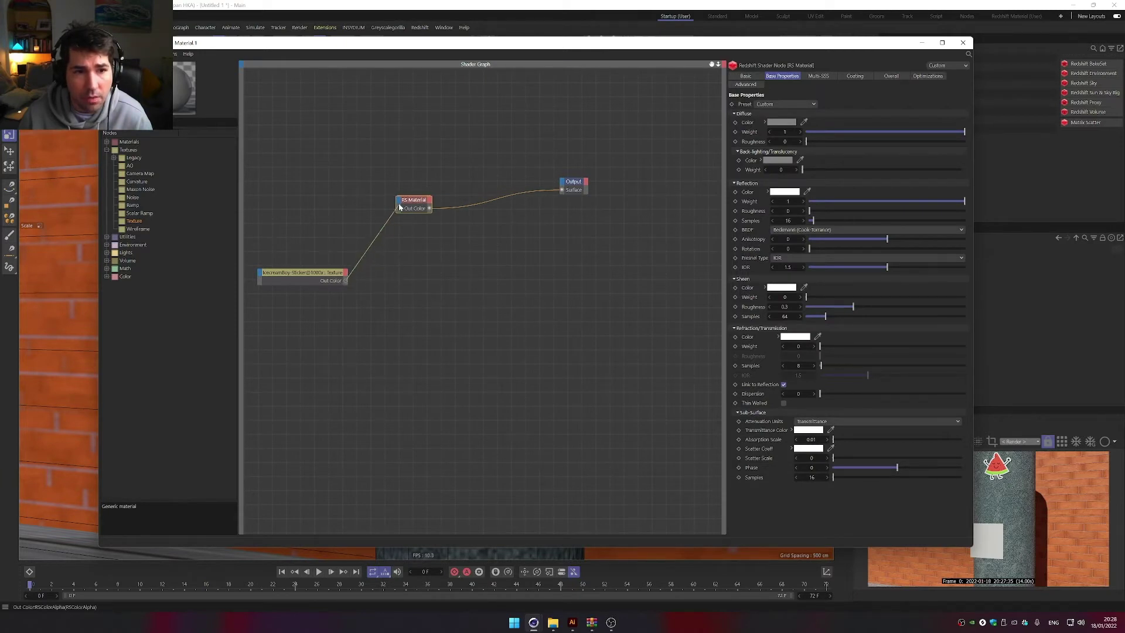
left_click_drag(397, 204, 398, 204)
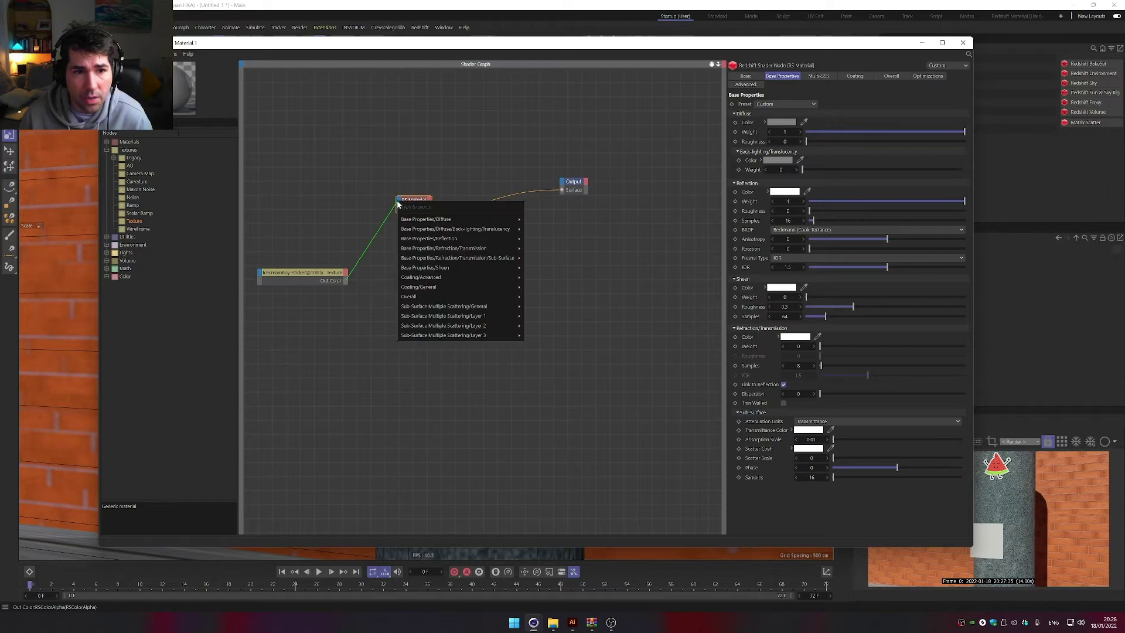
mouse_move(476, 225)
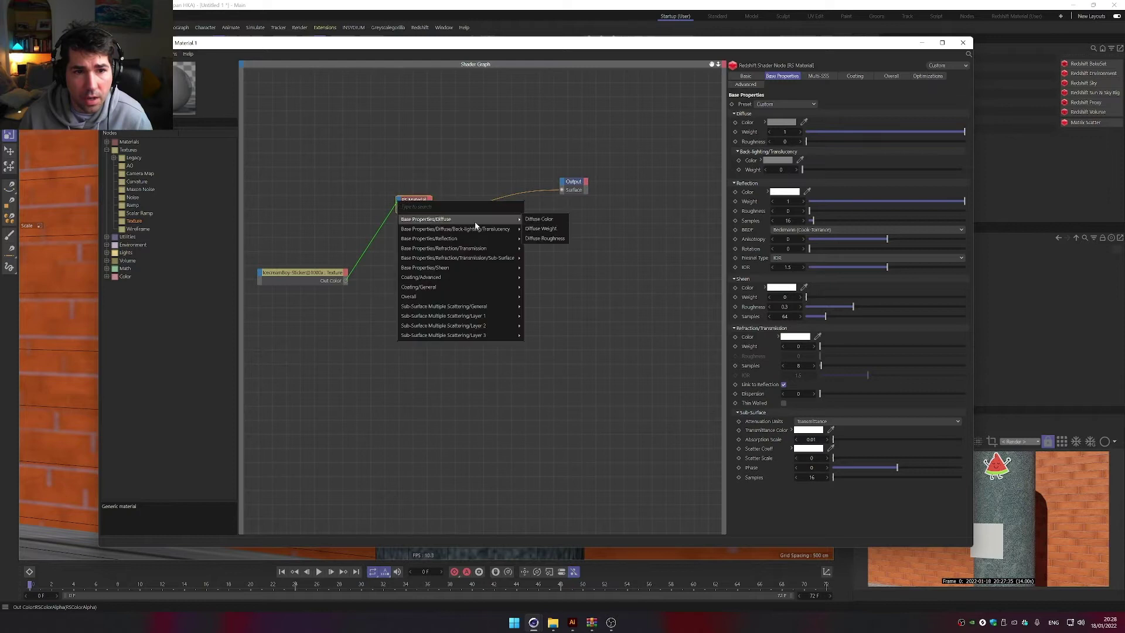
left_click(554, 221)
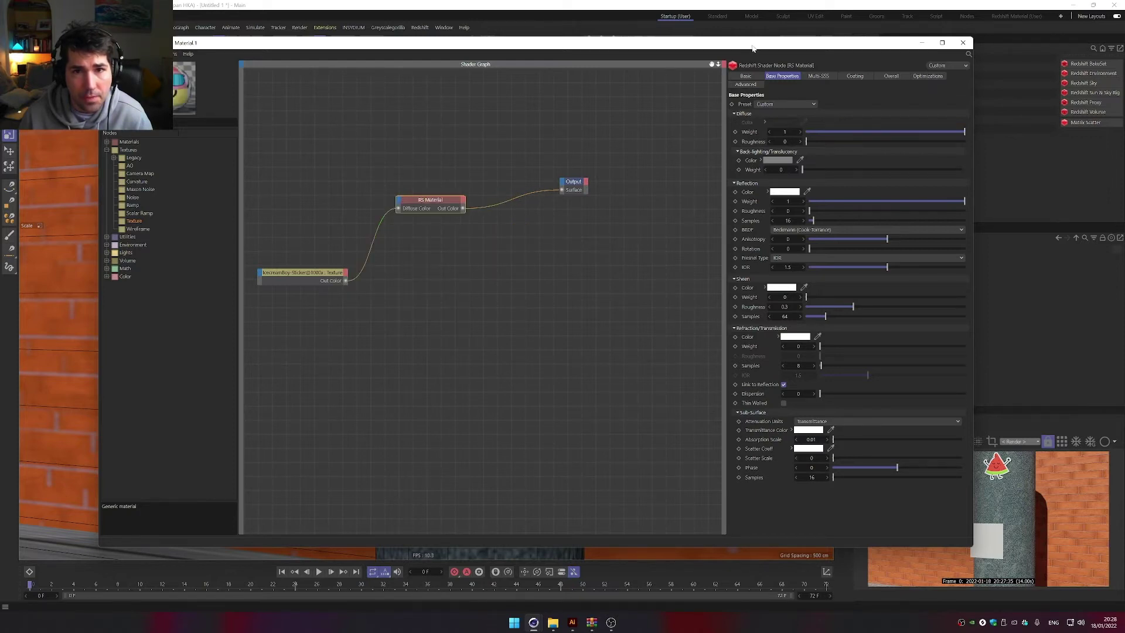
left_click_drag(753, 48, 662, 340)
Apply RS Material.1 to Plane.1, then reopen its Shader Graph from the material tag.
left_click(826, 41)
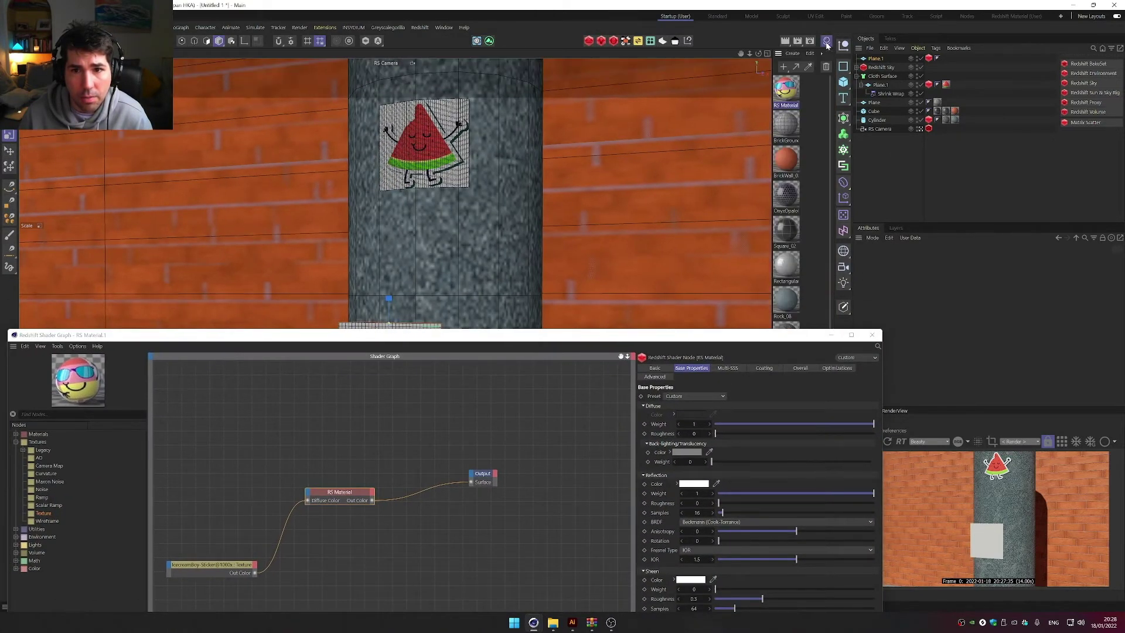
left_click_drag(885, 68, 878, 60)
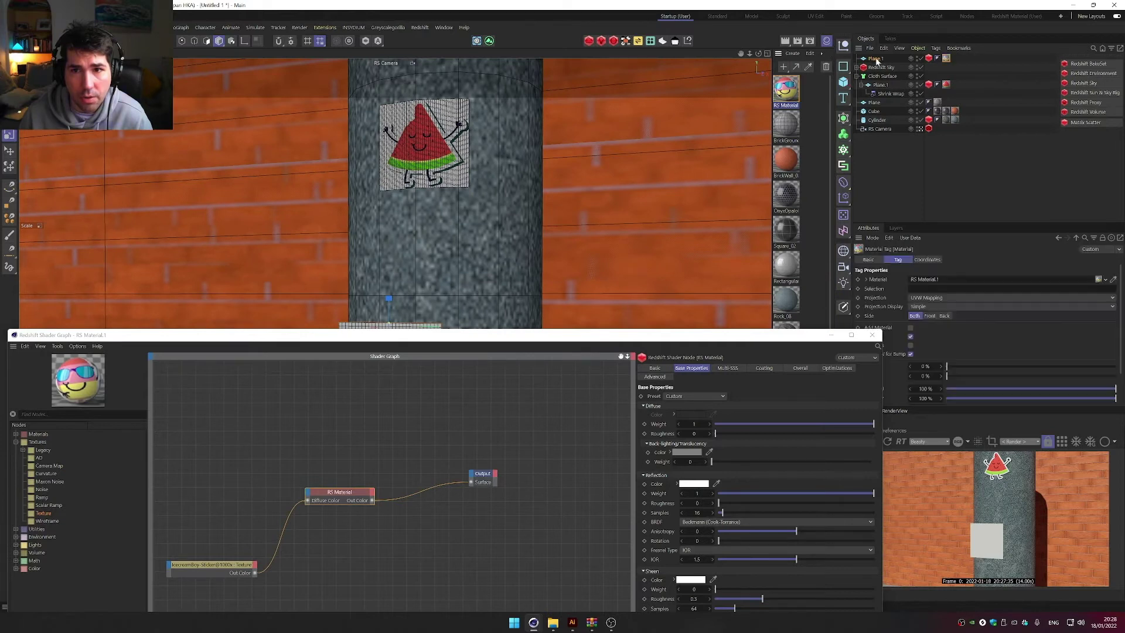
left_click(872, 334)
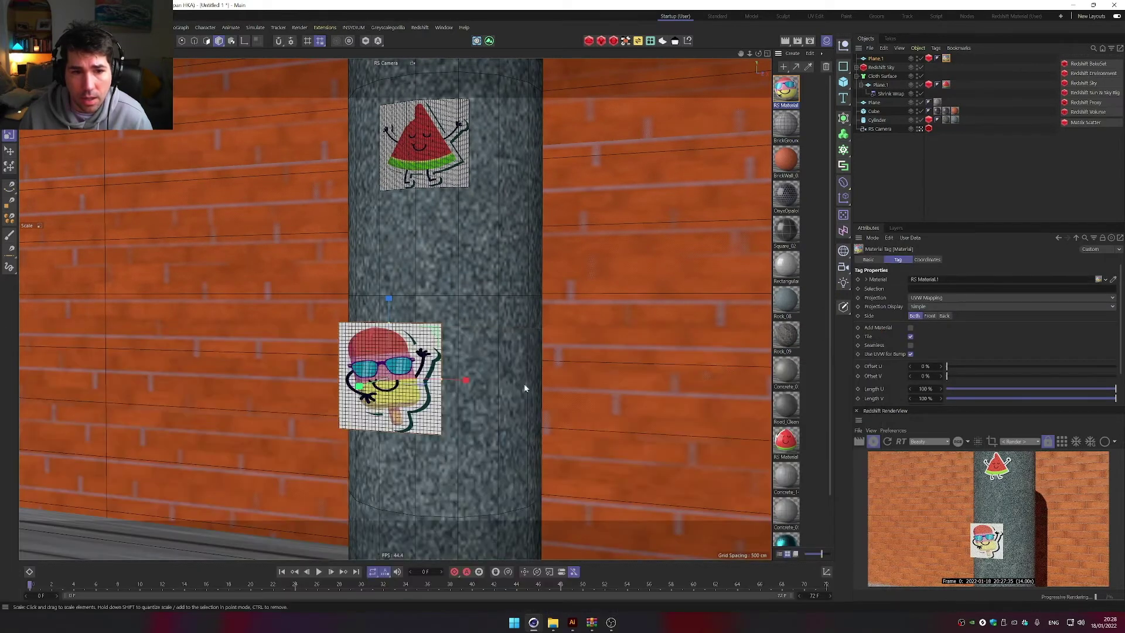
scroll(381, 381, "up", 10)
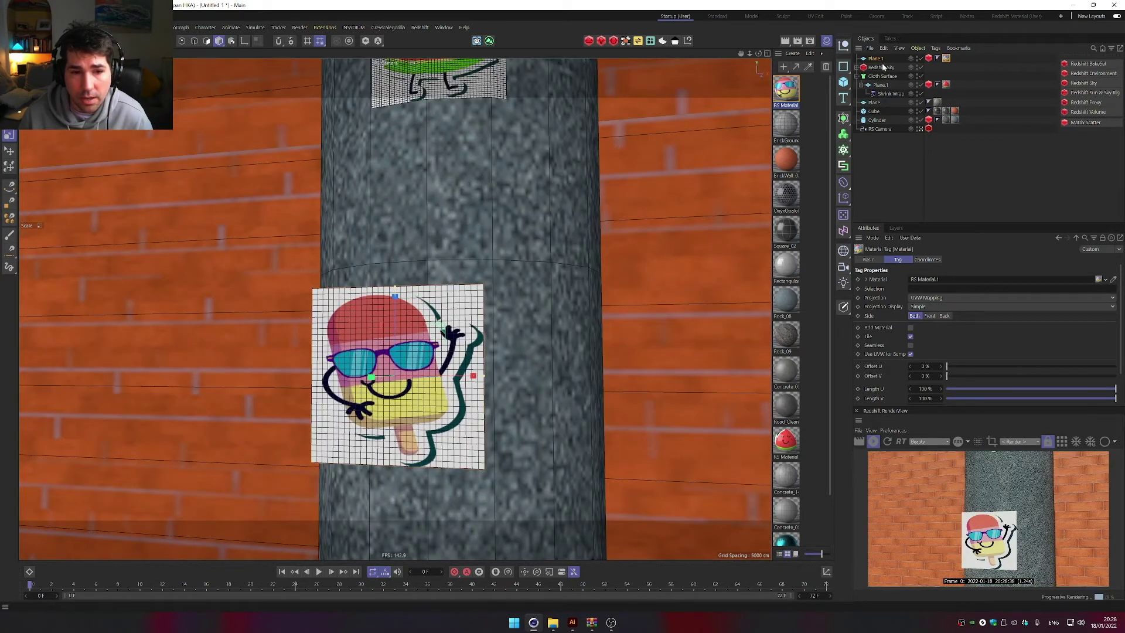
double_click(946, 59)
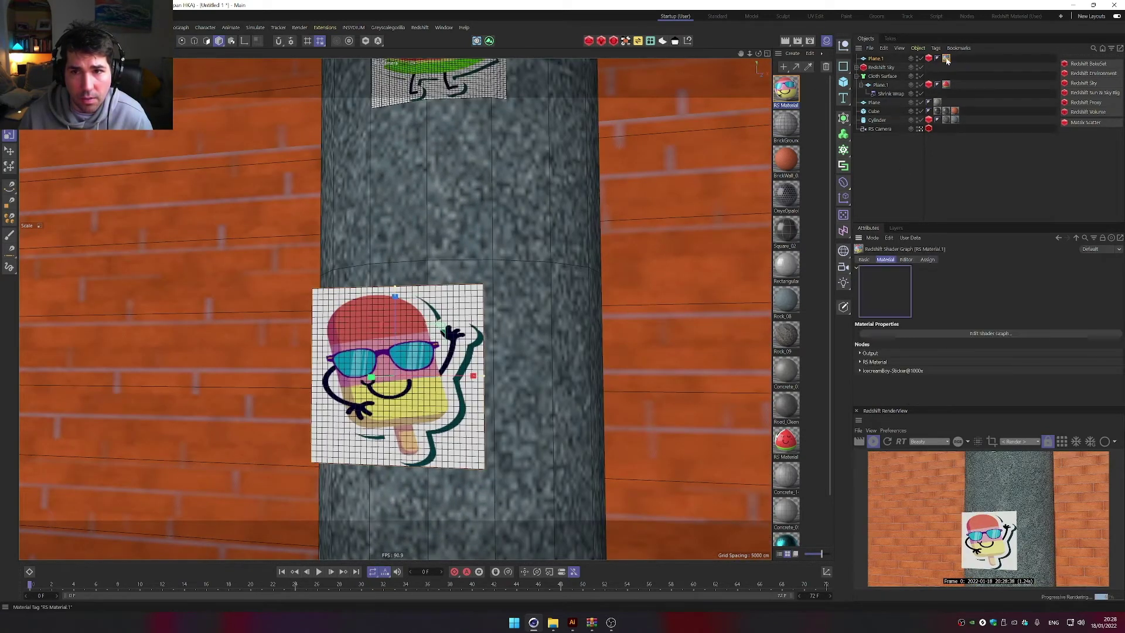
left_click(943, 334)
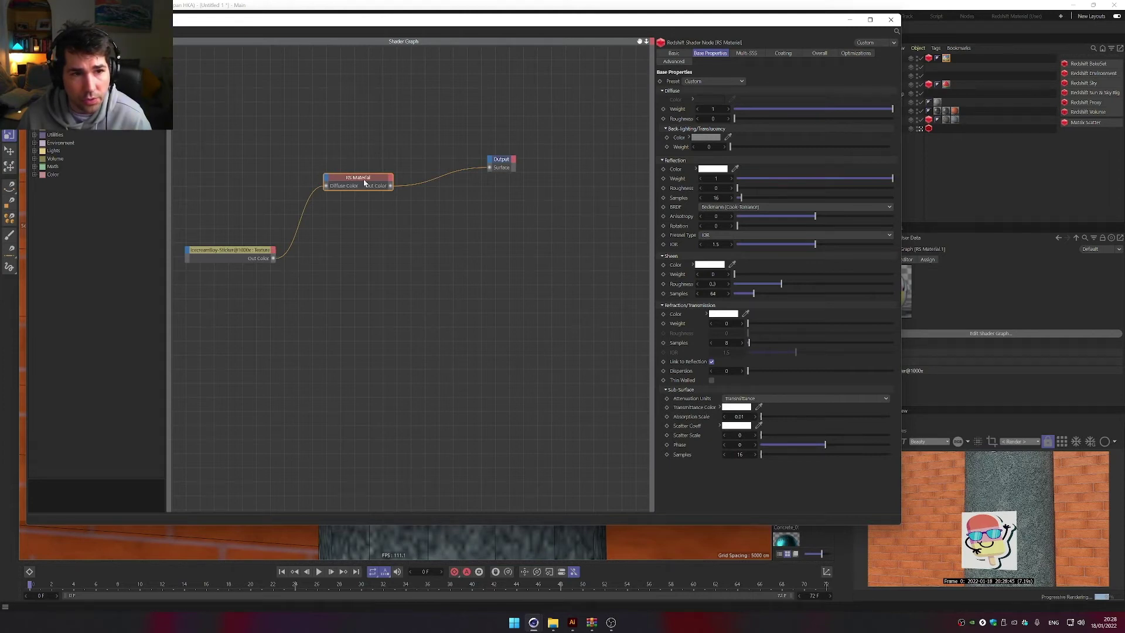
Add an RS Color Splitter and wire its alpha output into RS Material's Opacity Color.
left_click_drag(367, 180, 387, 186)
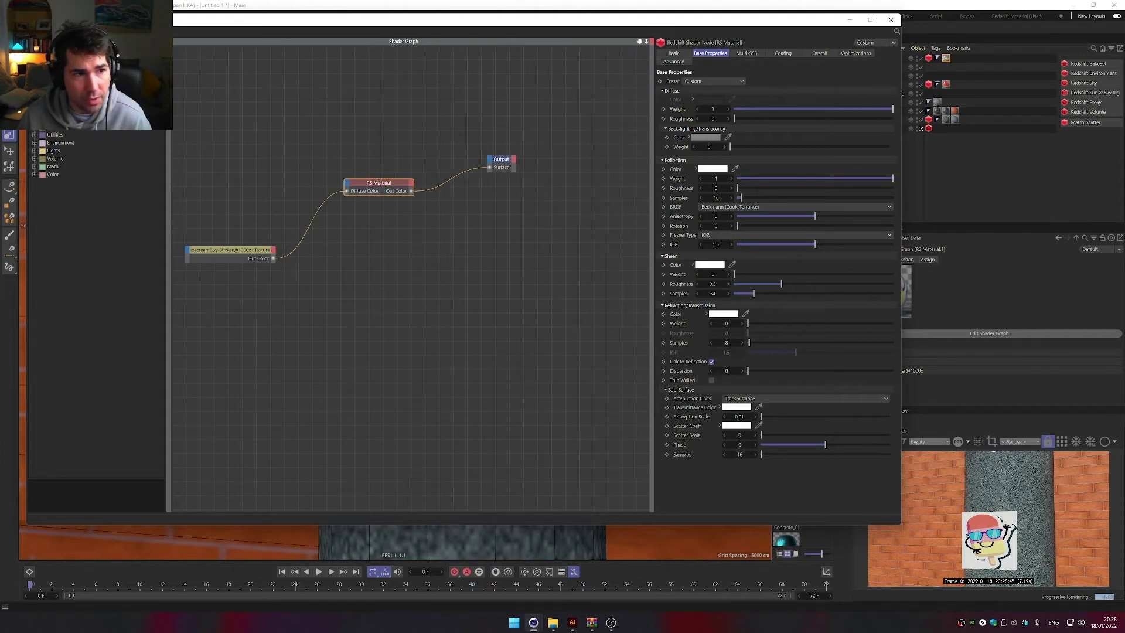
scroll(93, 193, "up", 3)
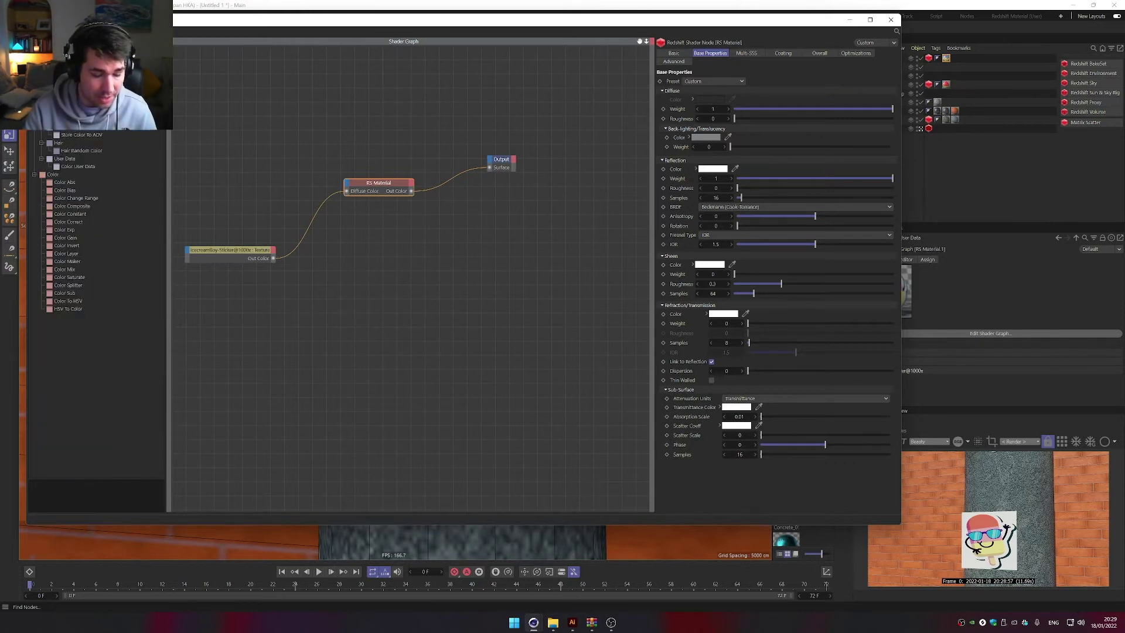
left_click_drag(68, 285, 332, 290)
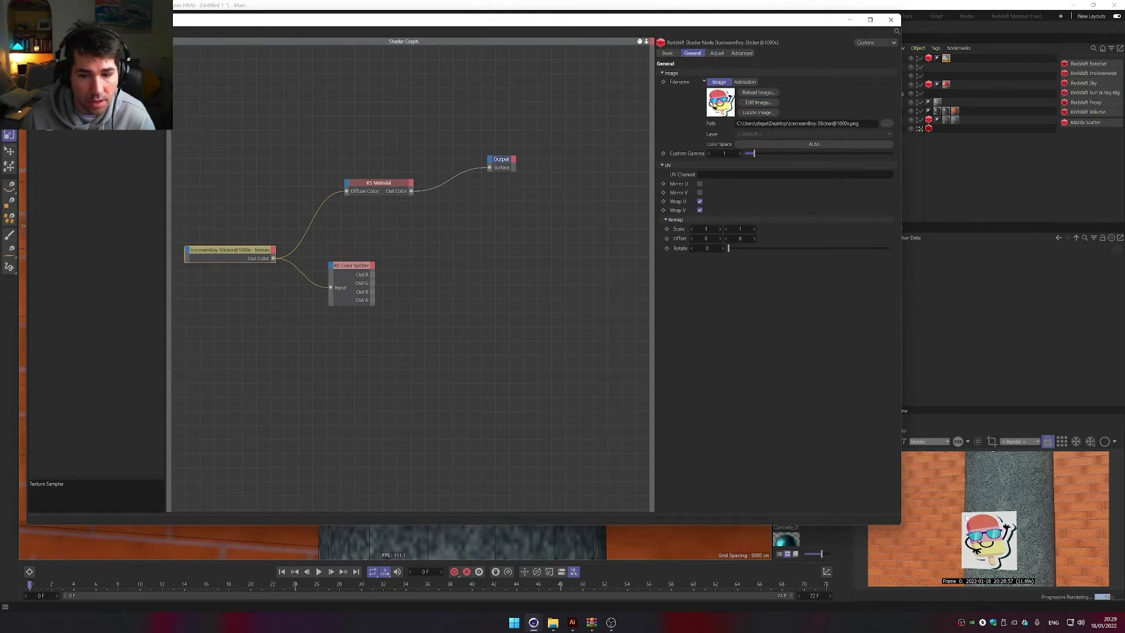
left_click_drag(431, 296, 347, 186)
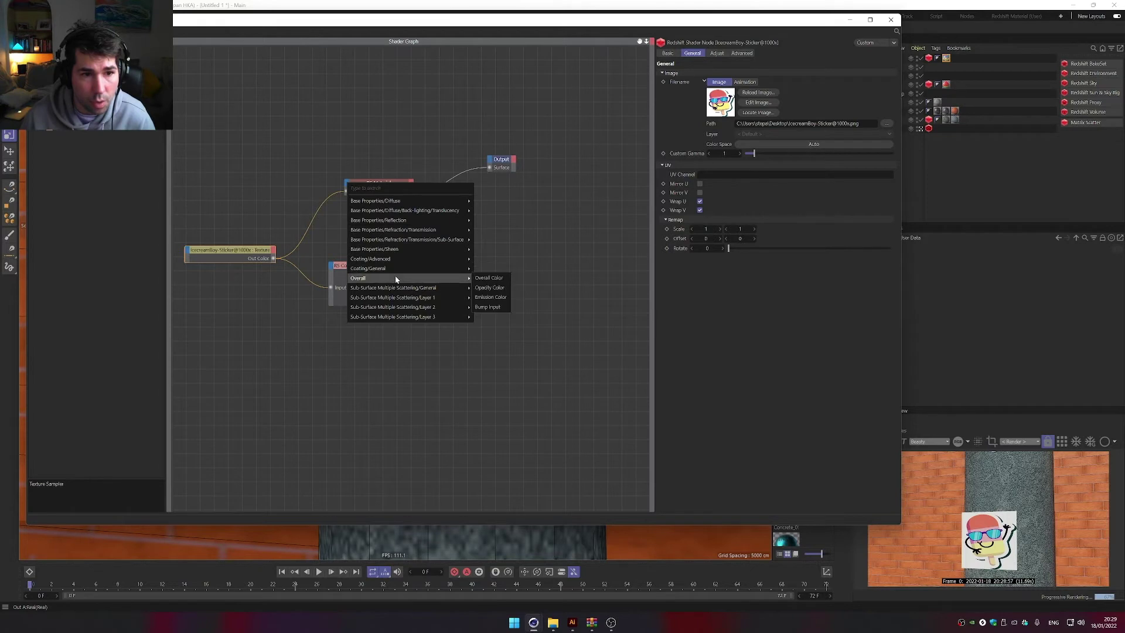
mouse_move(459, 280)
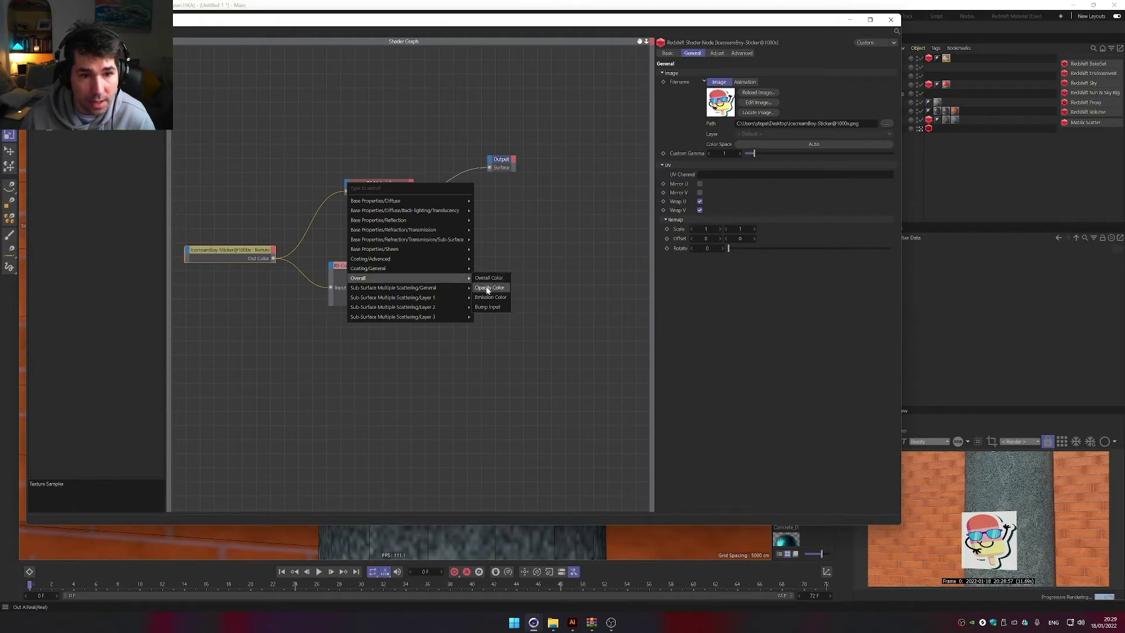
left_click(486, 287)
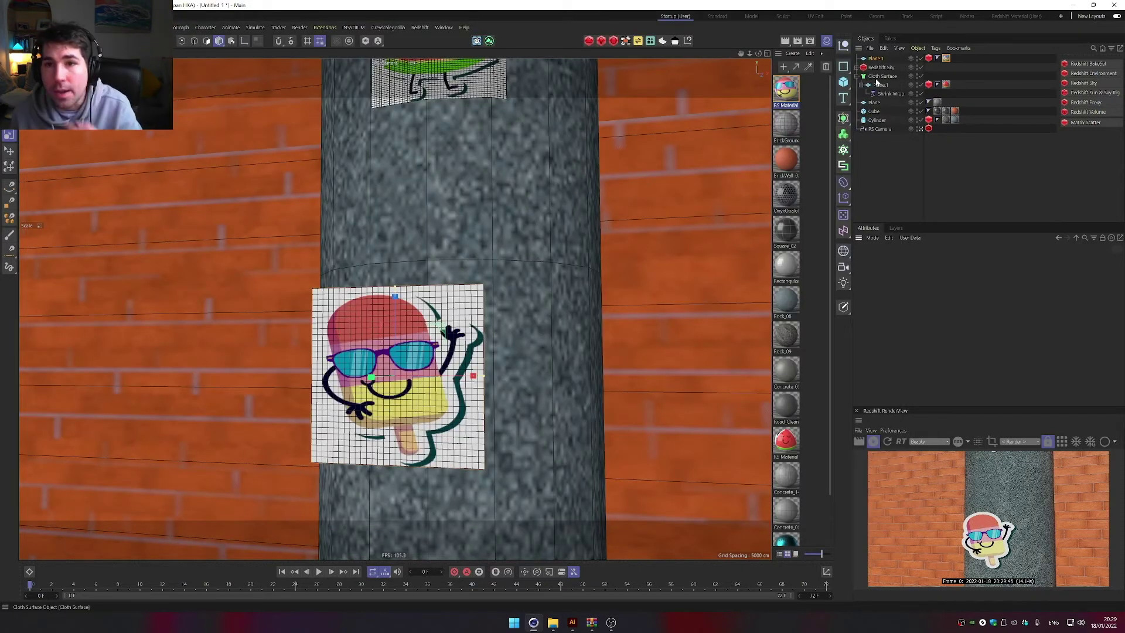
Rename the planes 'Icecream Sticker' and 'Melon Sticker'.
right_click(873, 58)
double_click(877, 58)
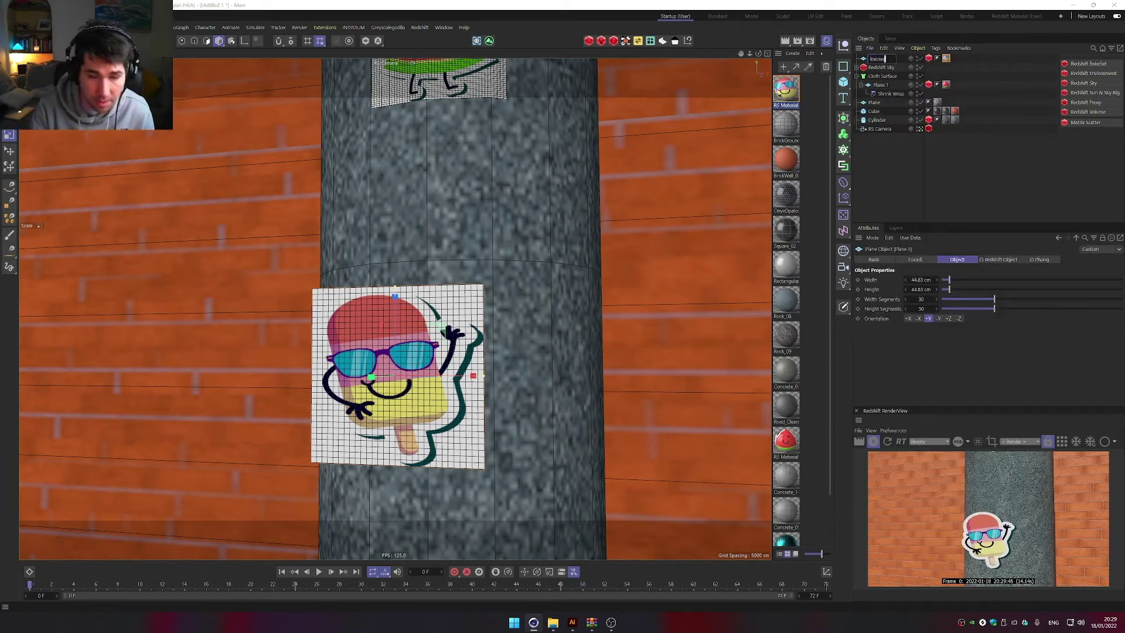
type("Icecream Sticker")
key("Return")
double_click(880, 84)
type("Melon")
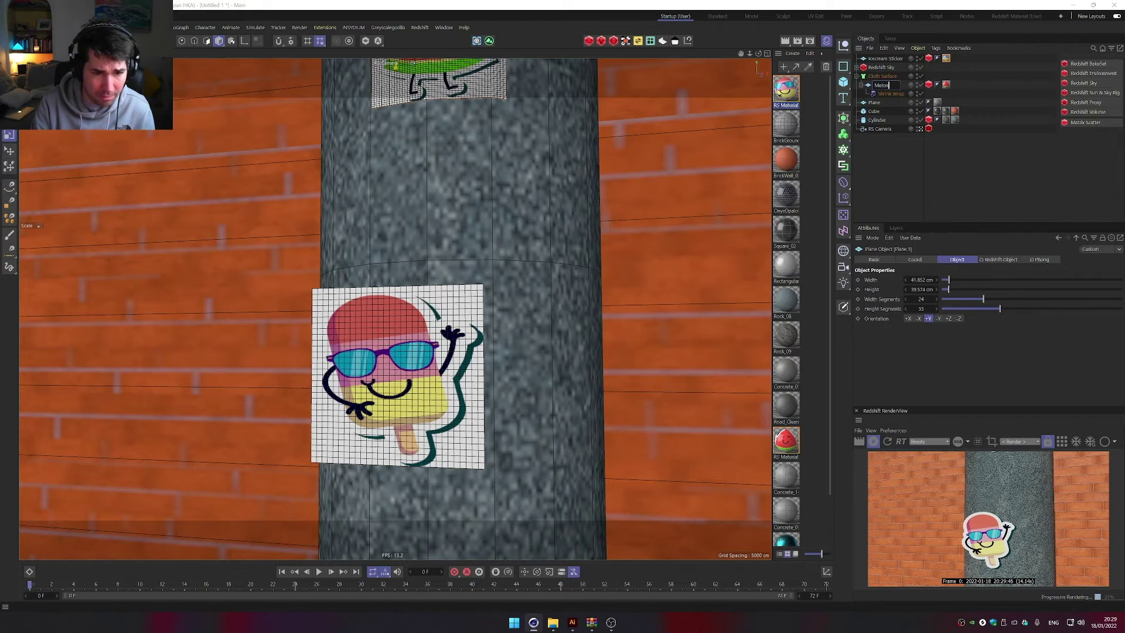
type(" Sticker")
key("Return")
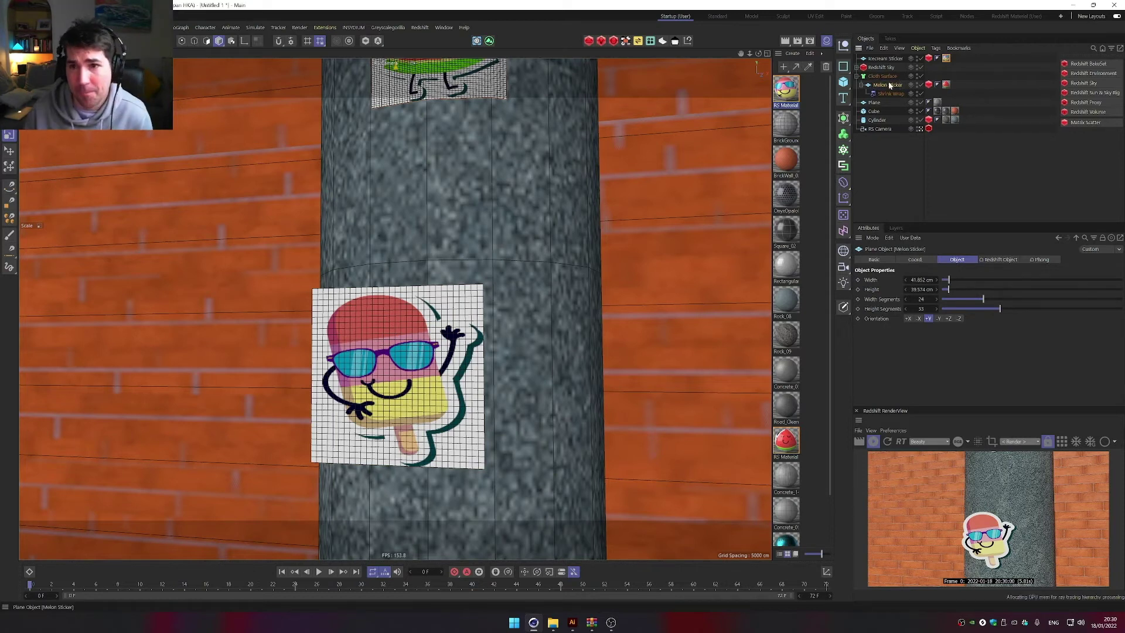
Add a Shrink Wrap deformer to the Icecream Sticker plane.
left_click(450, 378)
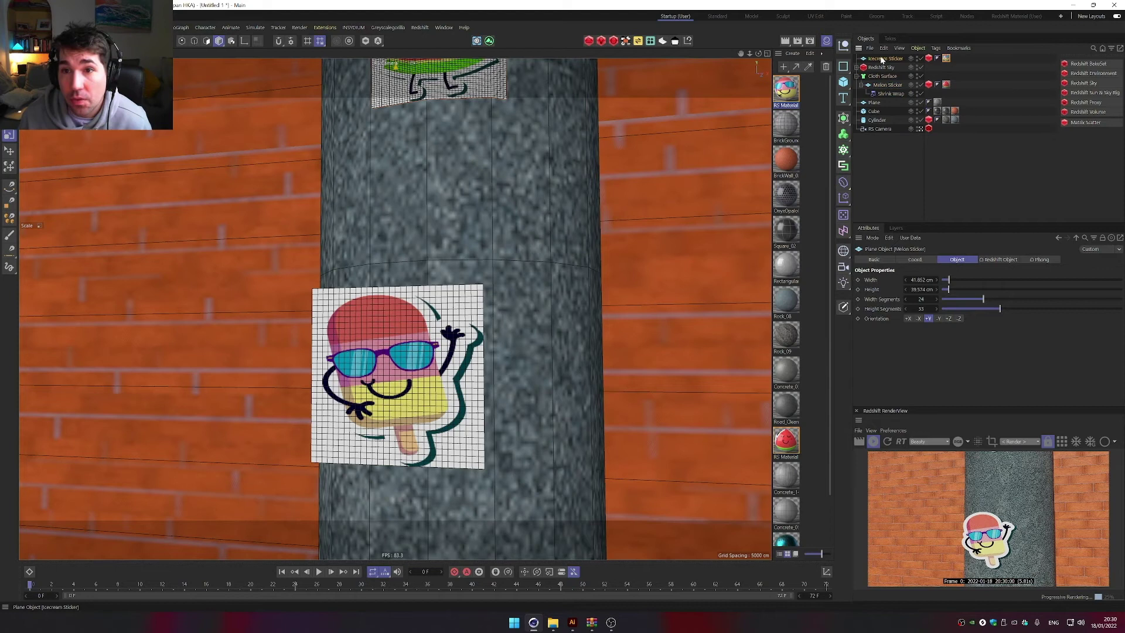
left_click(845, 199)
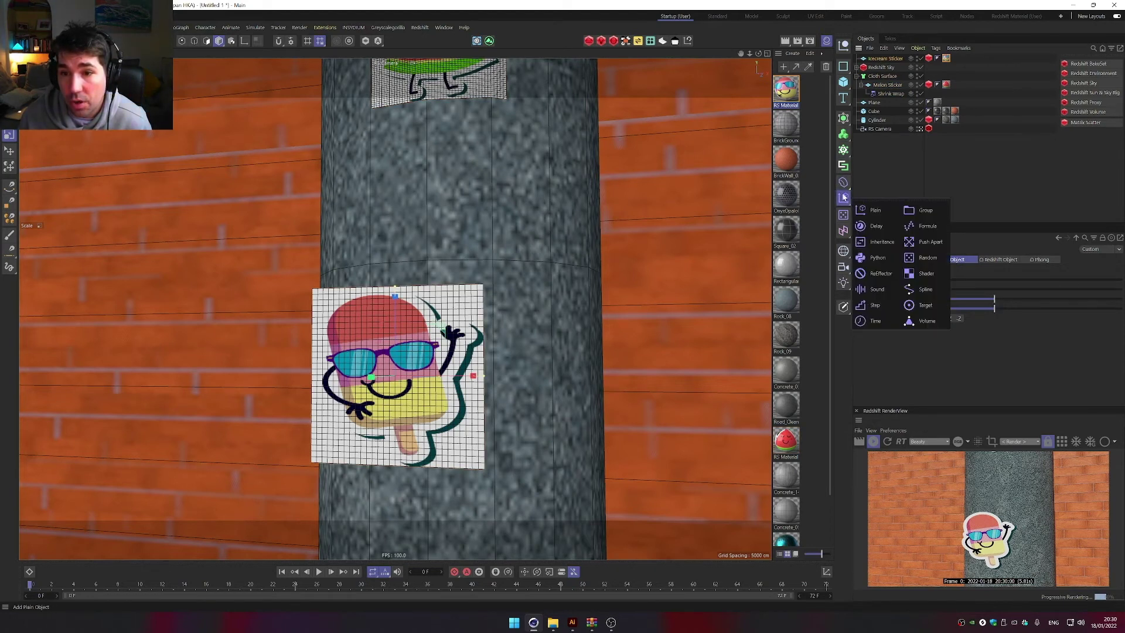
left_click(844, 182)
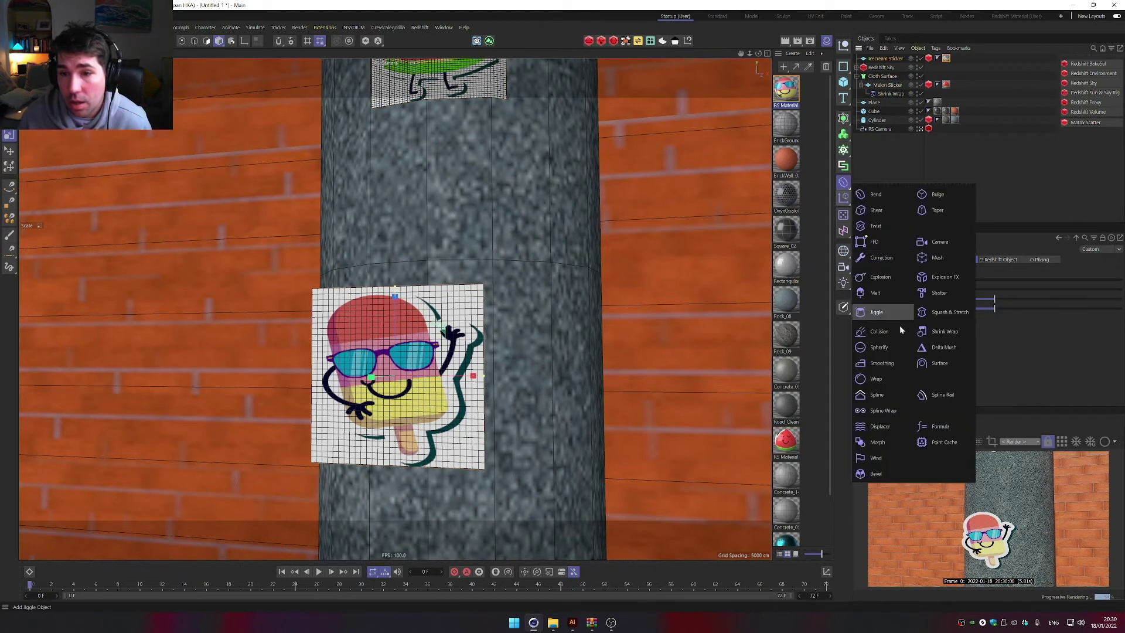
left_click(943, 331)
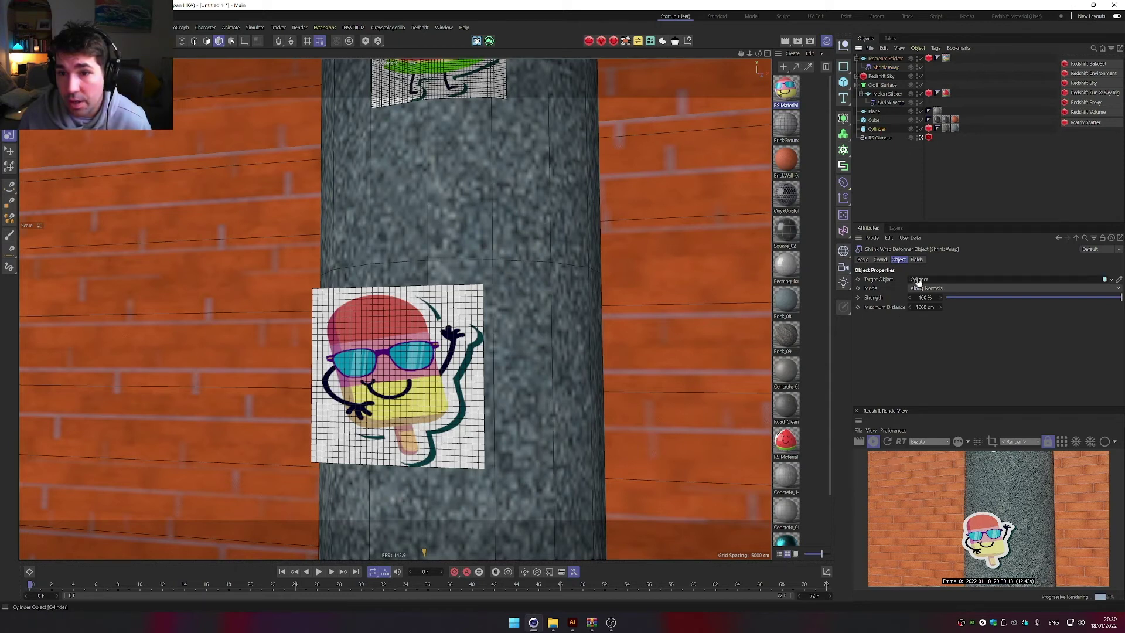
Set Cylinder as the Shrink Wrap target and check the ice cream sticker bending onto the pillar.
left_click_drag(918, 281, 918, 281)
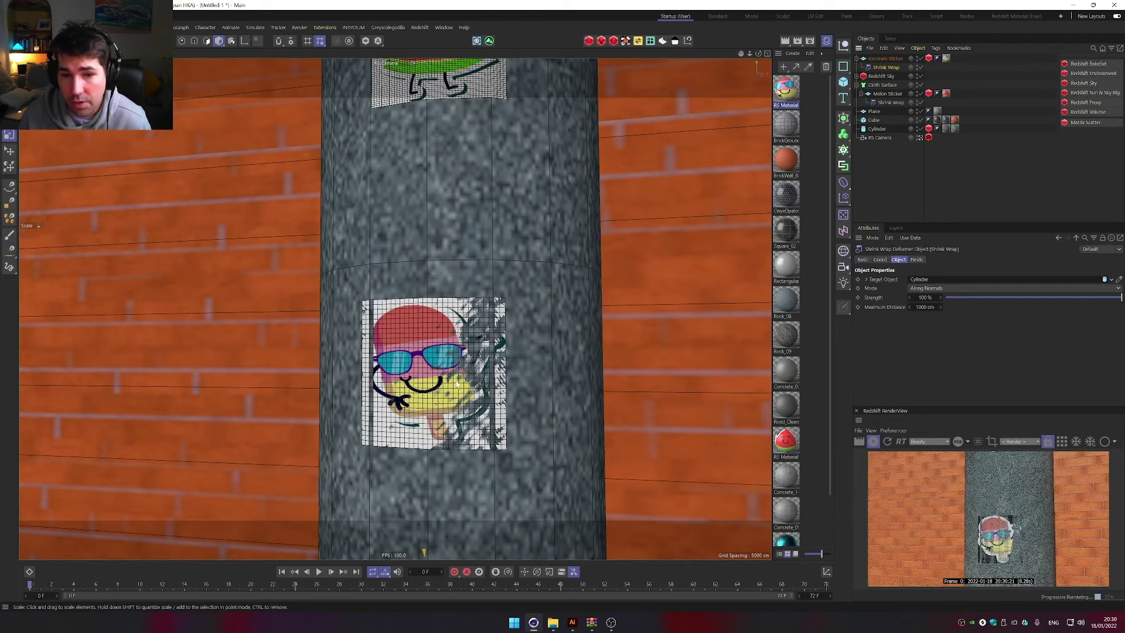
left_click_drag(458, 384, 427, 392, "alt")
mouse_move(1120, 297)
left_mouse_down()
mouse_move(1109, 300)
mouse_move(1121, 298)
left_mouse_up()
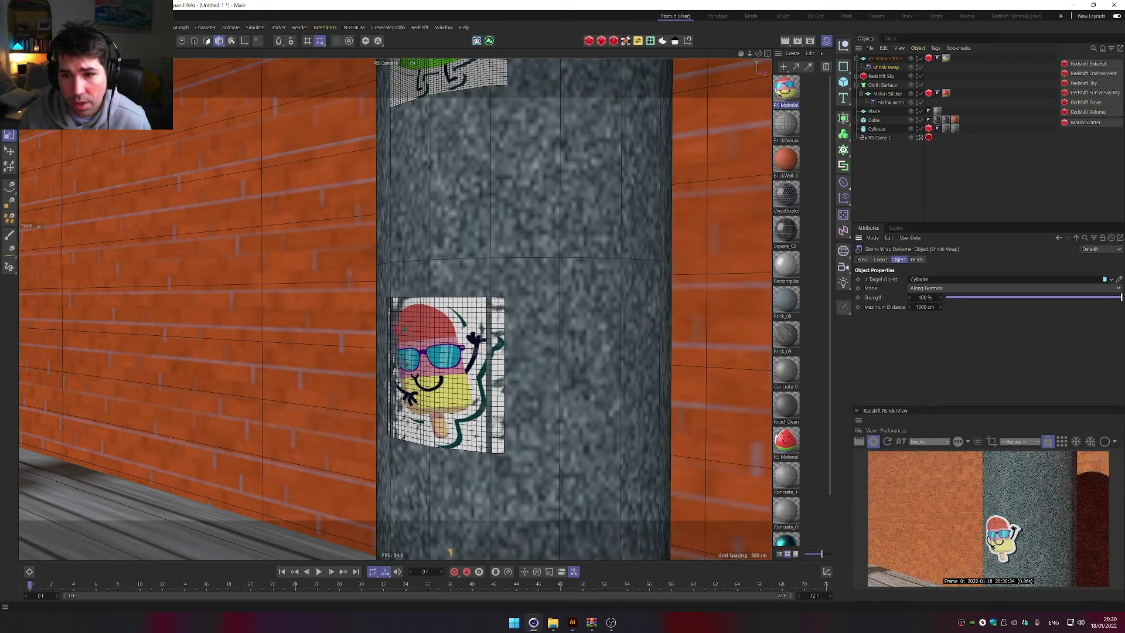
right_click(895, 59)
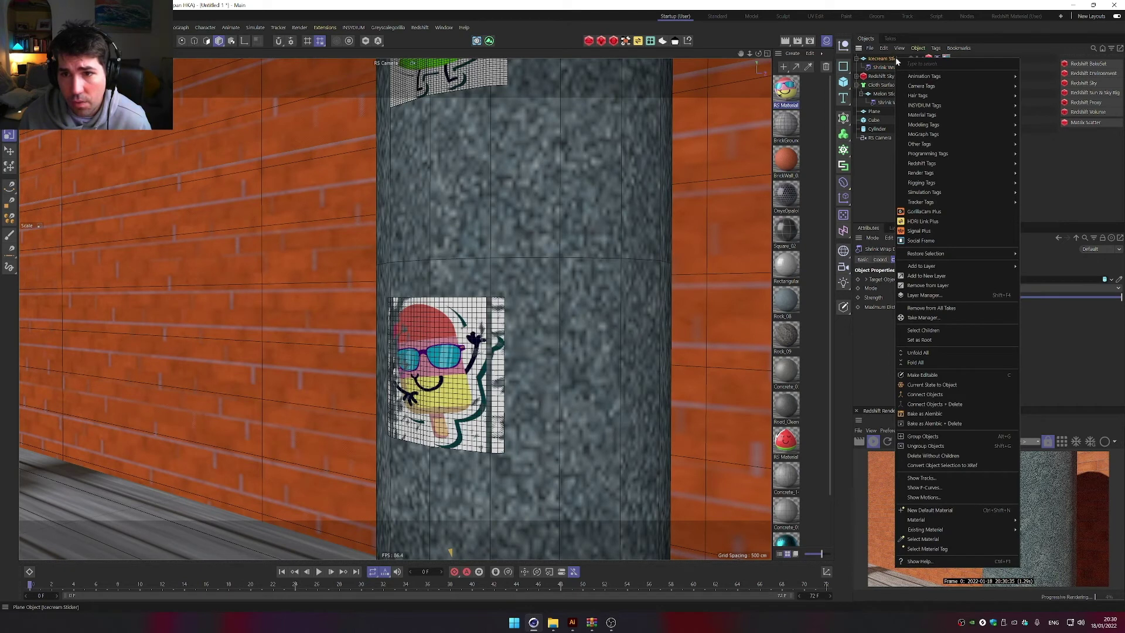
Put Icecream Sticker inside a new Cloth Surface and raise the melon Shrink Wrap strength to 98.6%.
mouse_move(924, 146)
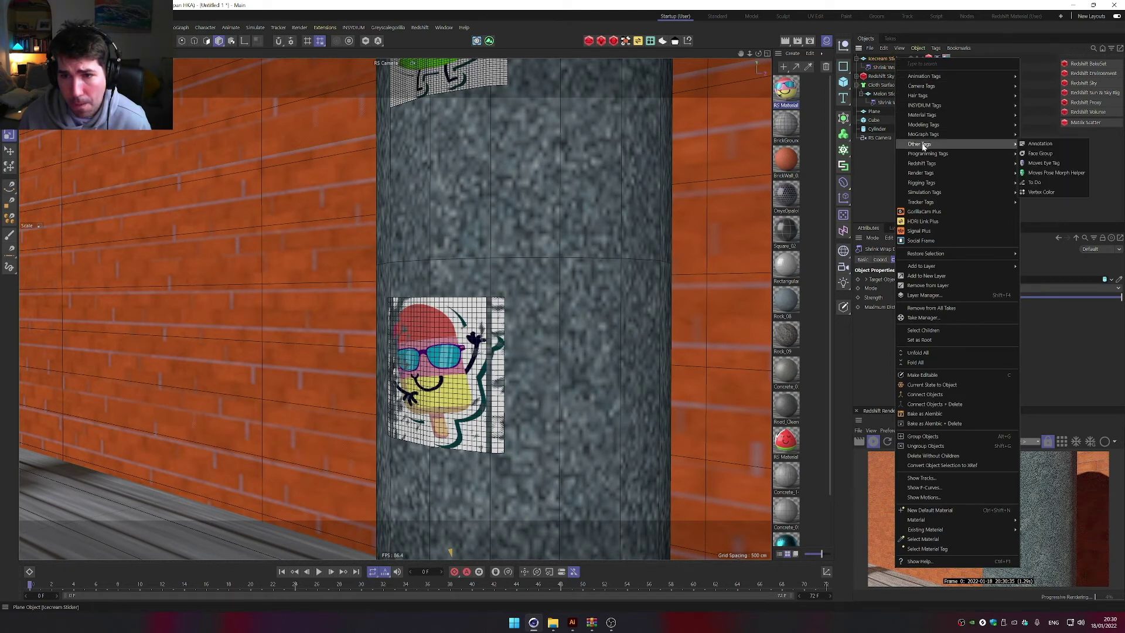
left_click(844, 123)
left_click(843, 121)
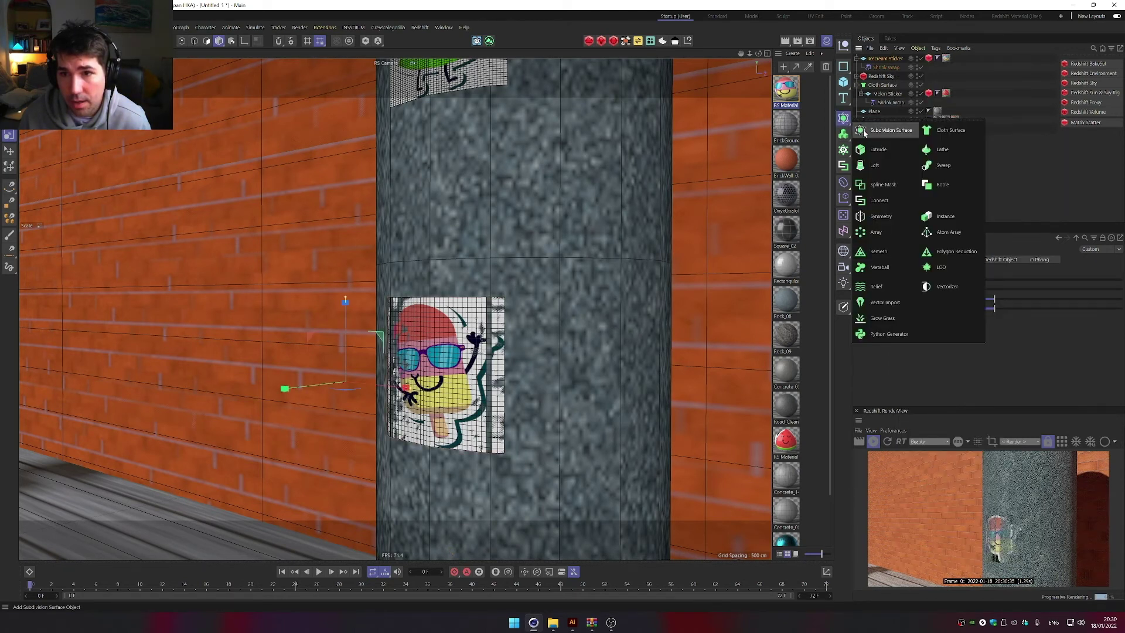
left_click(948, 136)
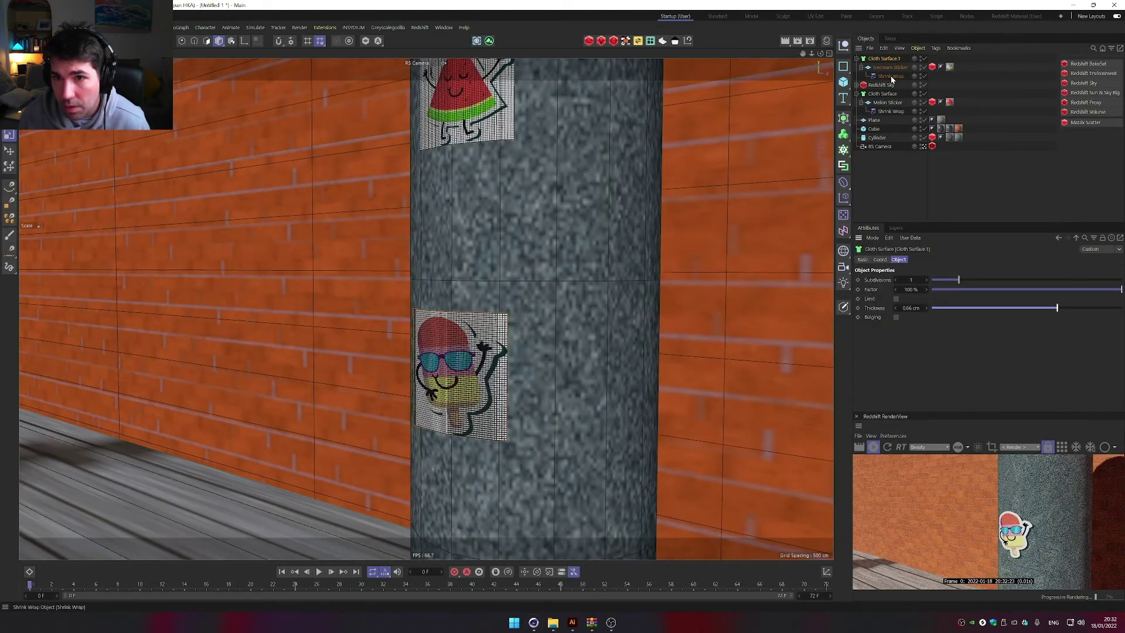
left_click(892, 111)
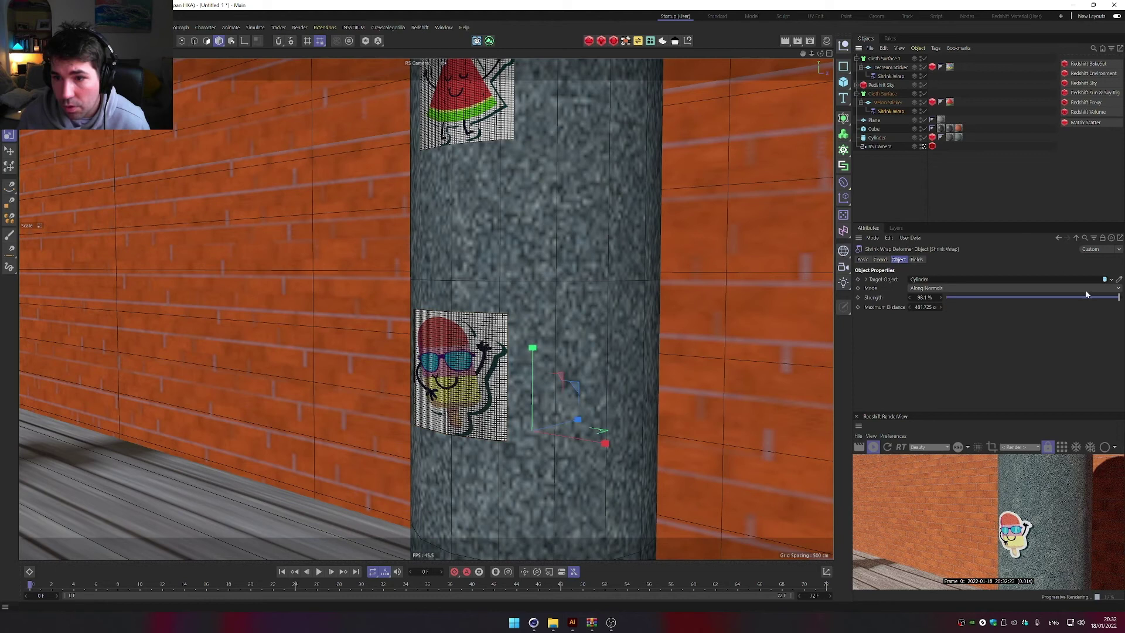
left_click_drag(1120, 300, 1119, 301)
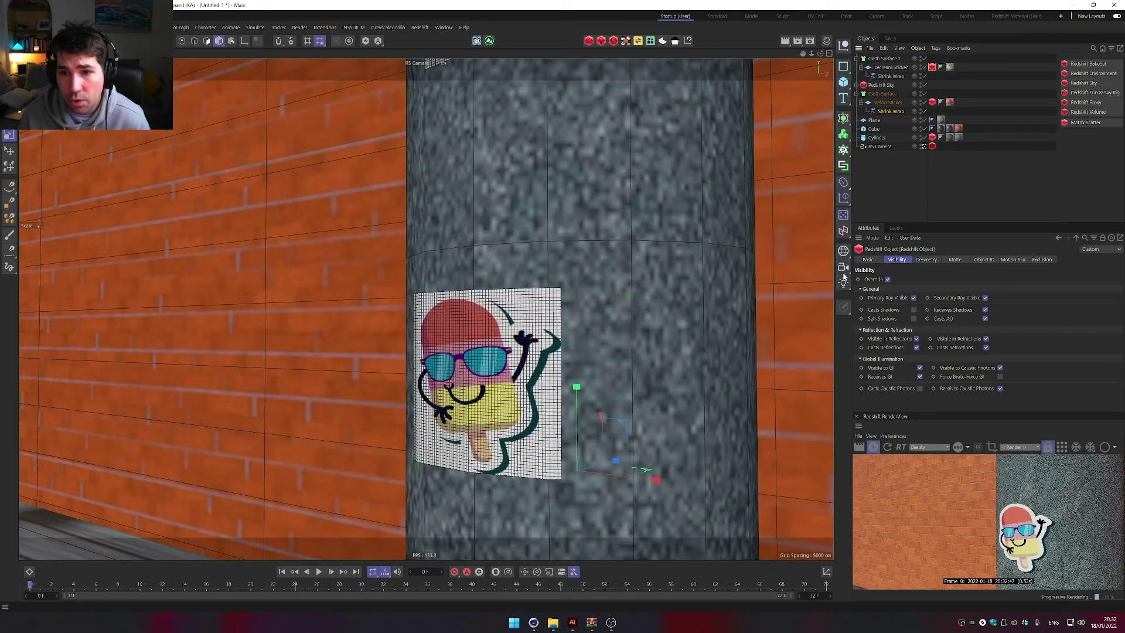
Raise the Icecream Sticker's Shrink Wrap strength to 100%.
left_click(926, 260)
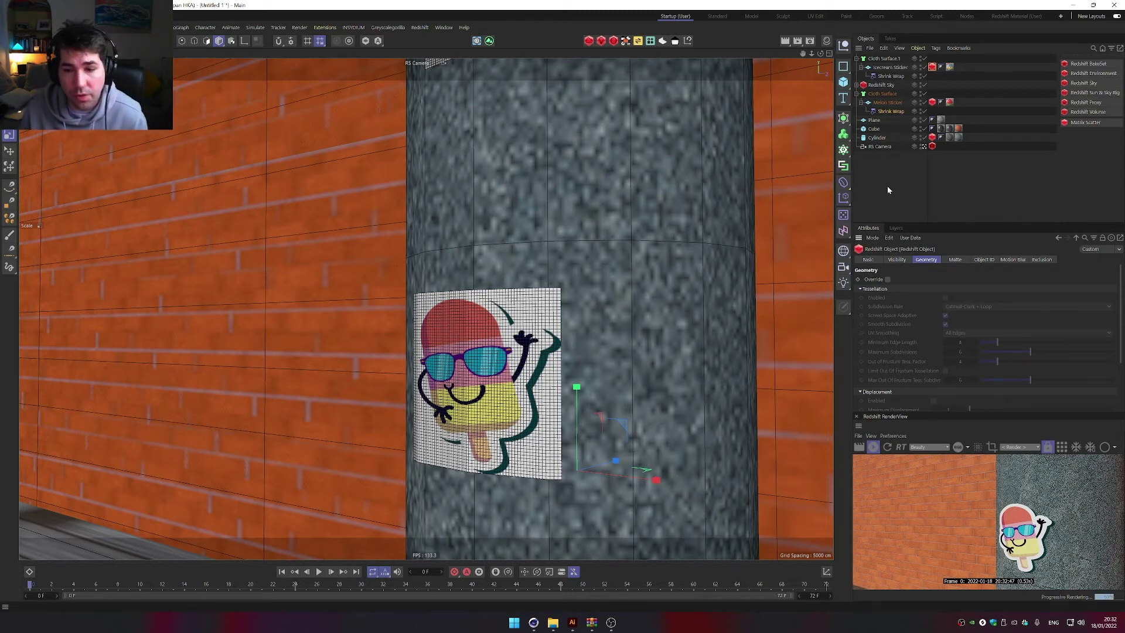
left_click(889, 68)
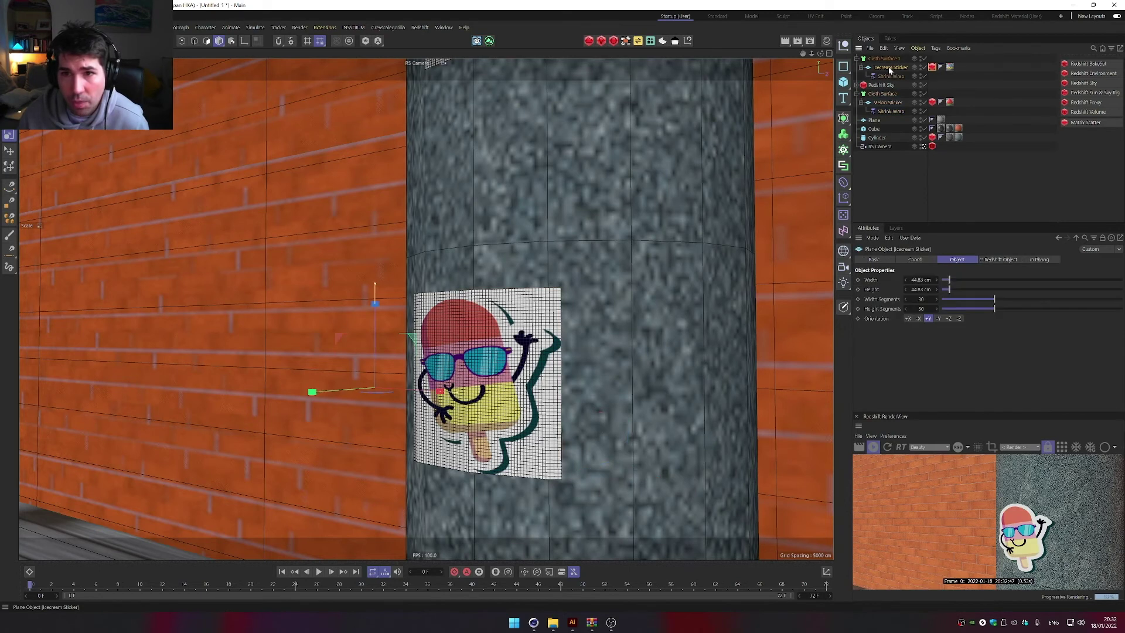
left_click(891, 76)
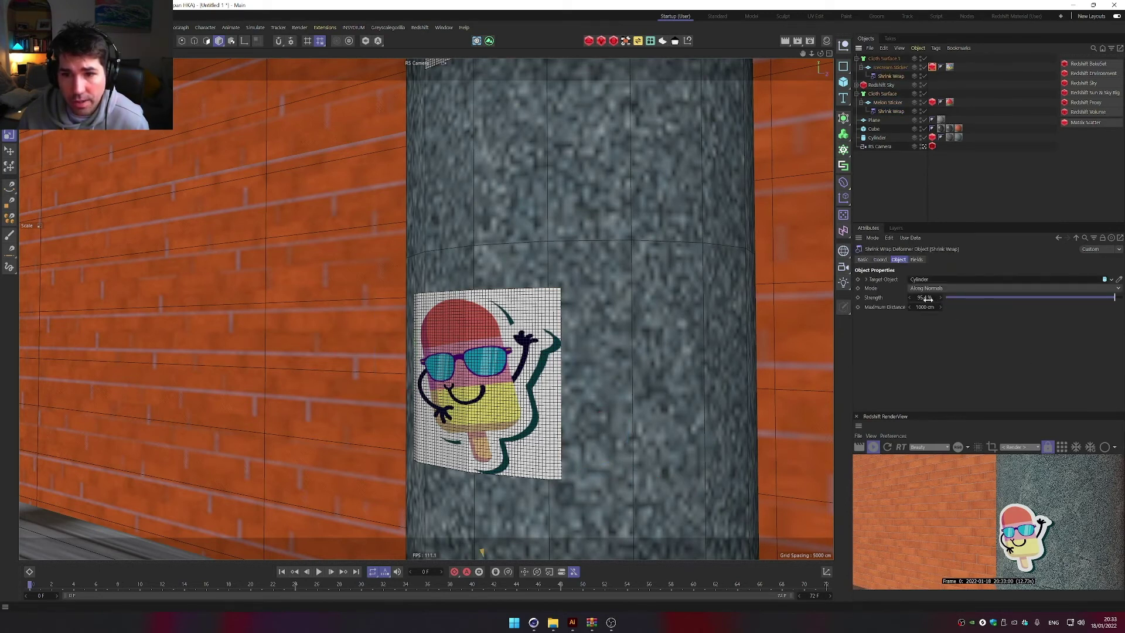
scroll(553, 367, "up", 2)
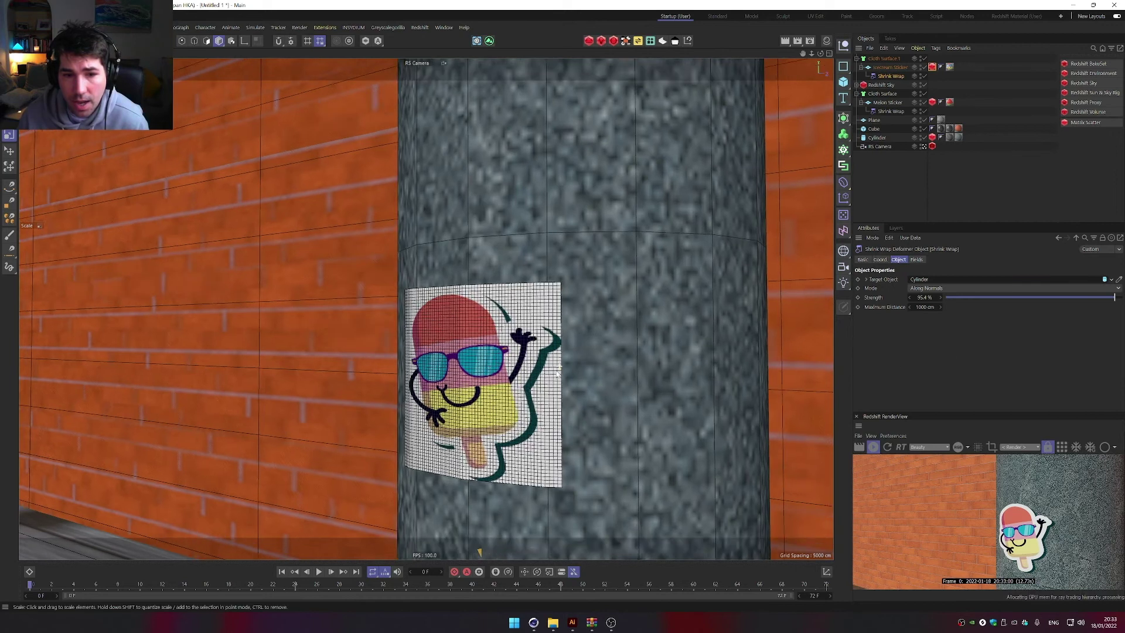
left_click_drag(1114, 298, 1121, 299)
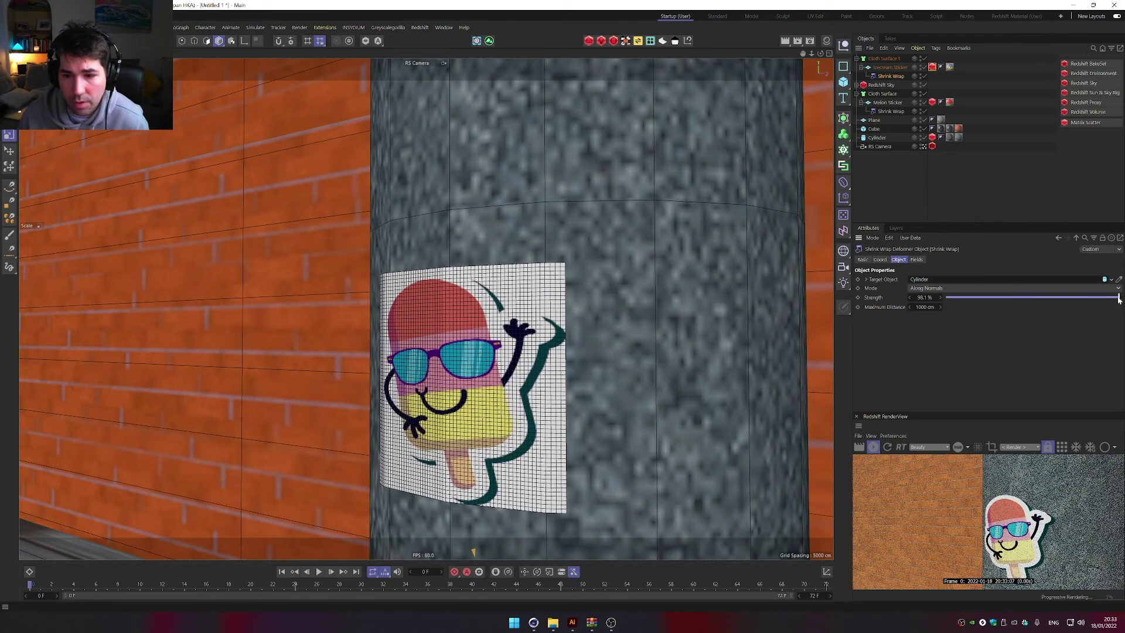
Thin Cloth Surface.1's thickness from 0.66 cm down to 0.11 cm.
left_click(884, 59)
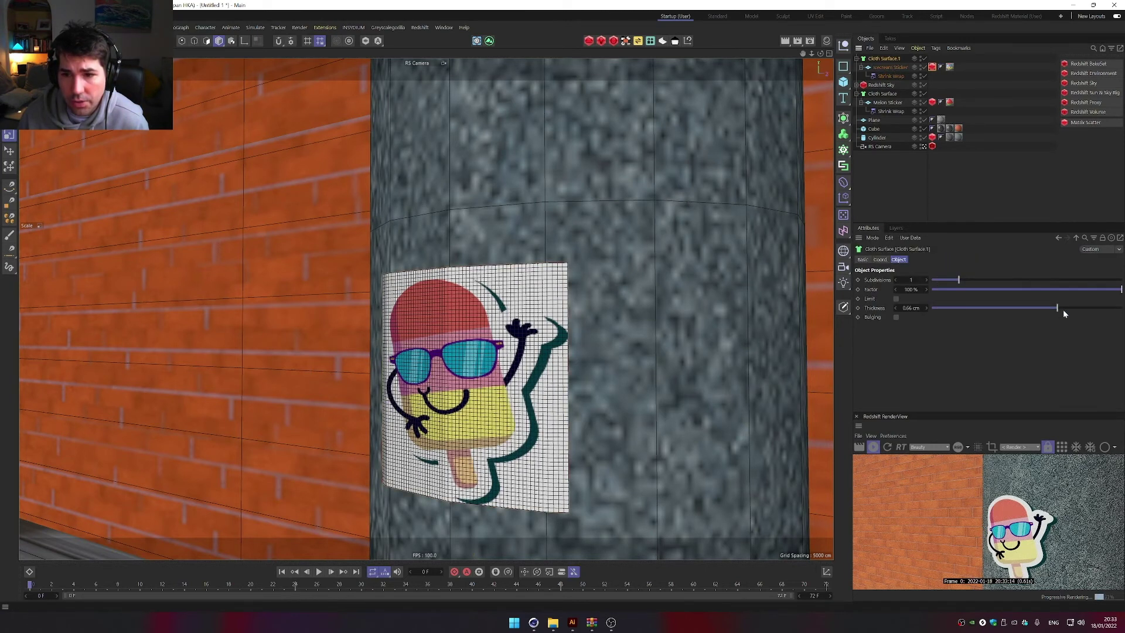
left_click_drag(1063, 309, 1002, 310)
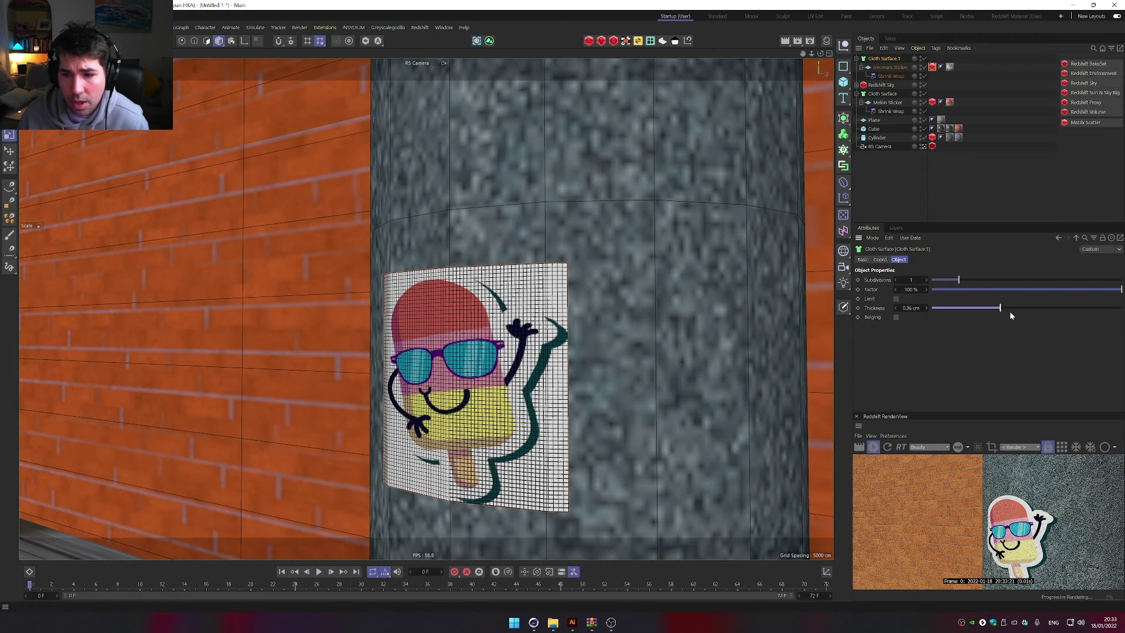
left_click_drag(1009, 308, 953, 309)
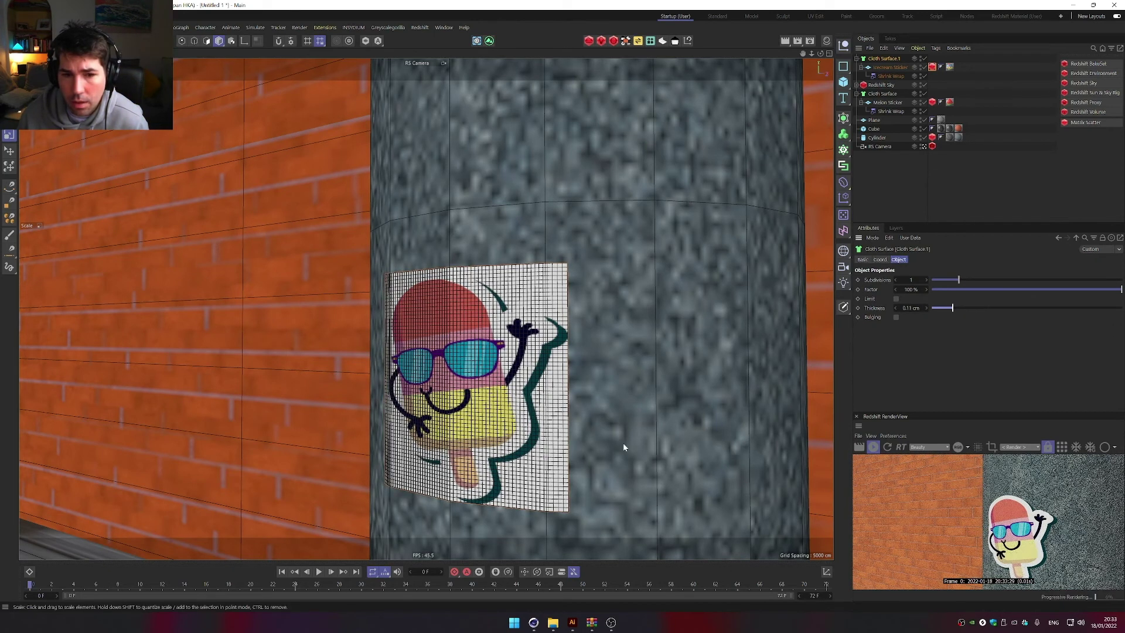
left_click_drag(623, 442, 462, 375, "alt")
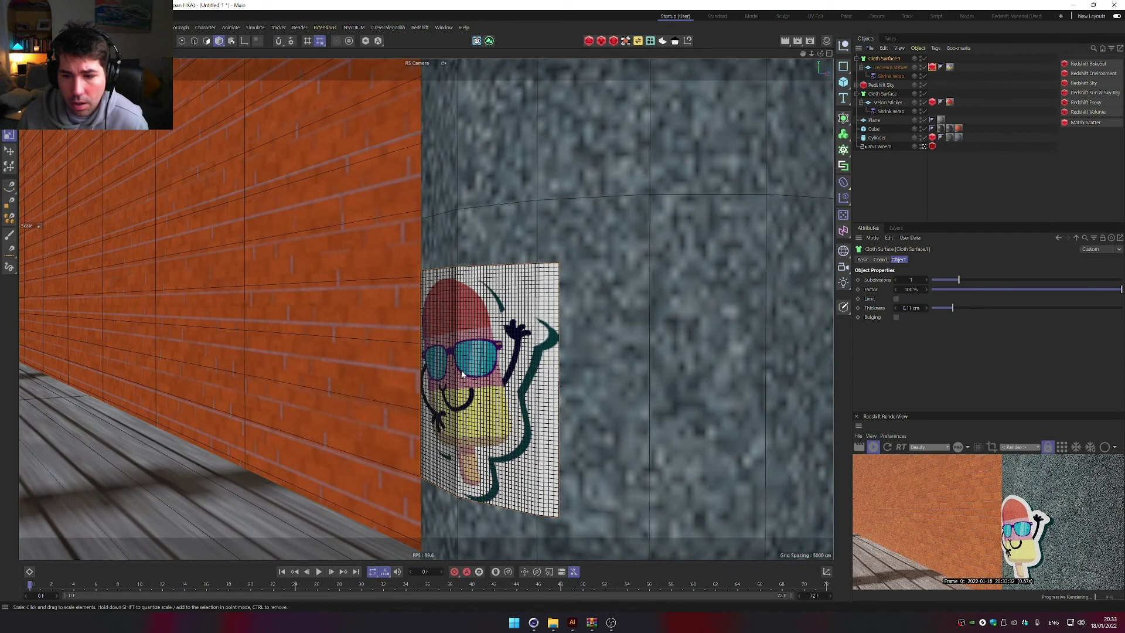
Cut the cylinder's rotation segments from 16 to 8, making an eight-sided pillar.
left_click(658, 329)
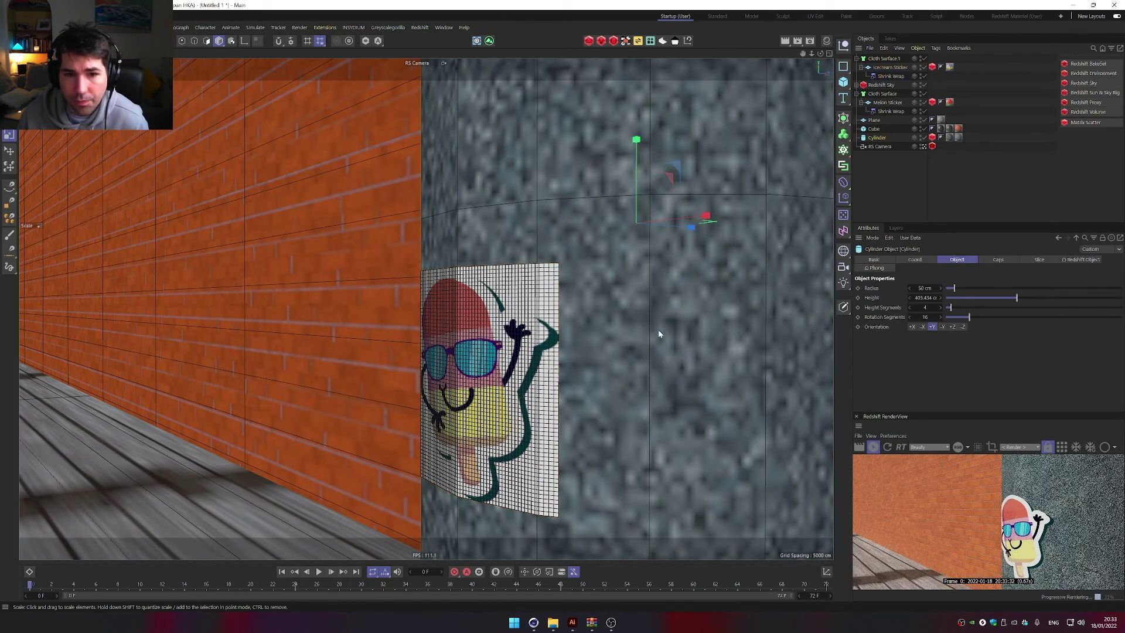
left_click_drag(965, 323, 954, 314)
scroll(598, 302, "up", 2)
left_click_drag(598, 303, 452, 254, "alt")
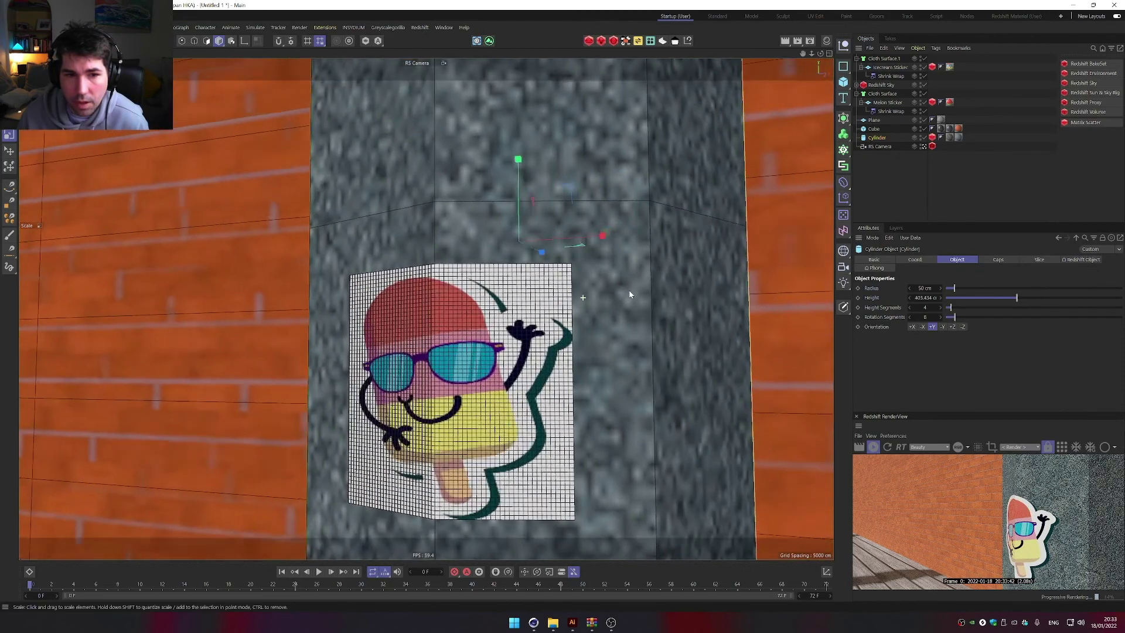
scroll(451, 253, "up", 4)
scroll(451, 253, "down", 6)
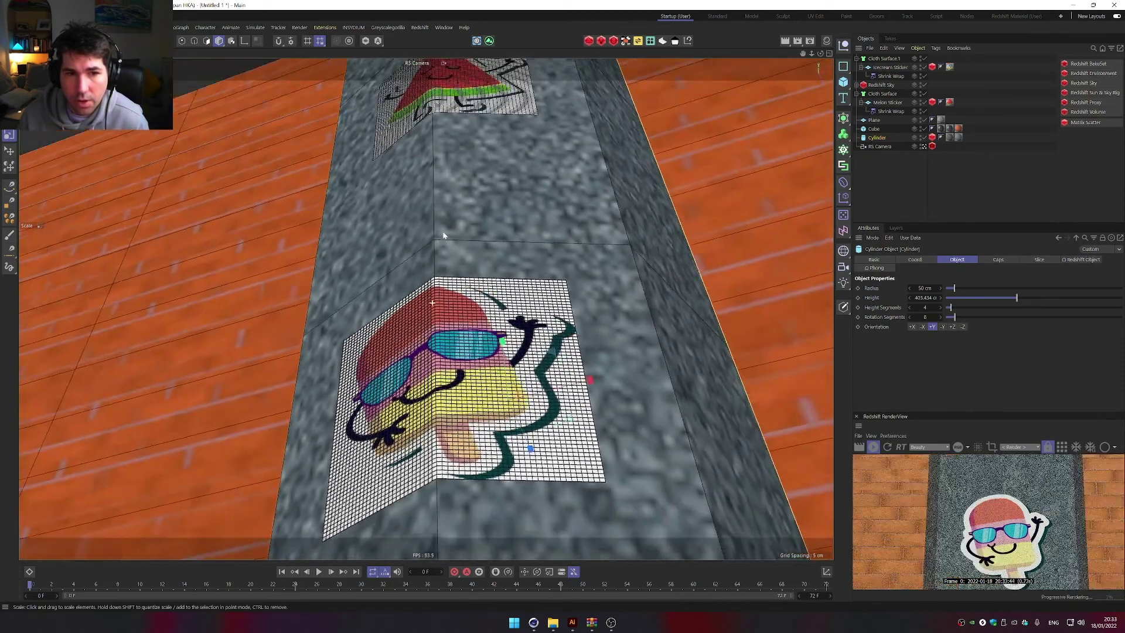
middle_click_drag(472, 111, 452, 258, "alt")
left_click_drag(454, 312, 450, 345, "alt")
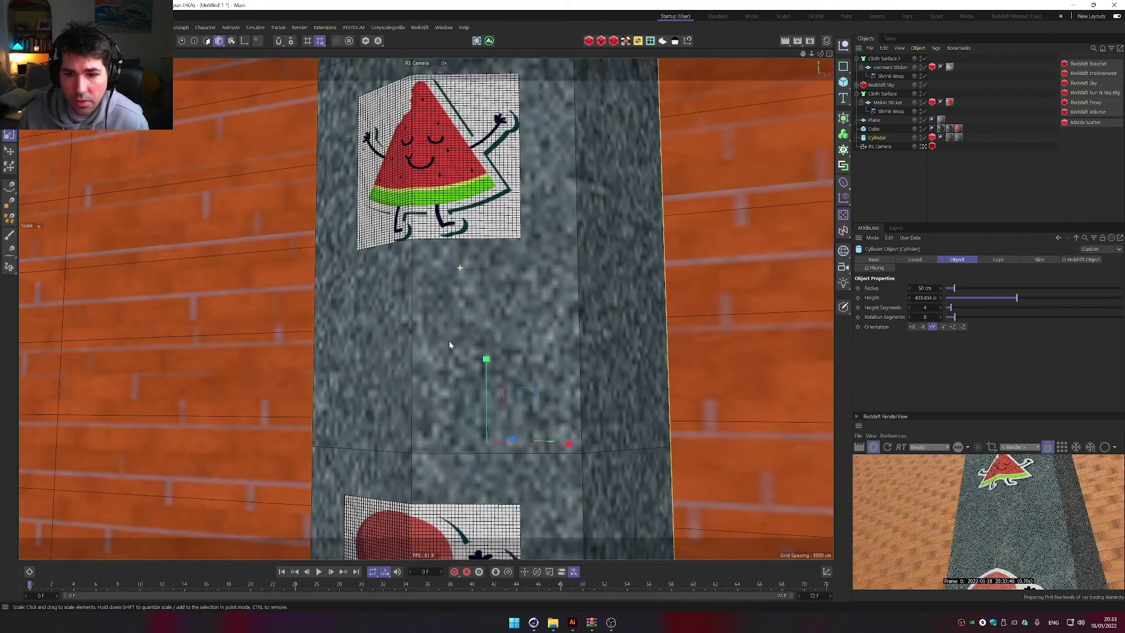
Slide the Icecream Sticker along X onto the pillar's neighbouring side face.
left_click(454, 179)
key("r")
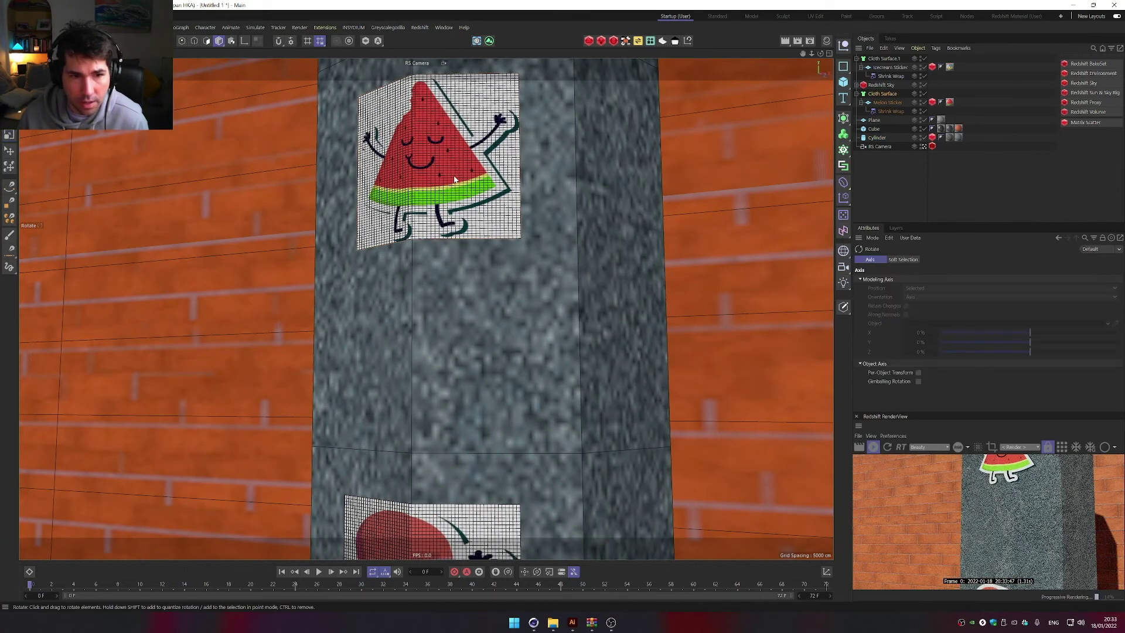
left_click(455, 179)
middle_click_drag(474, 253, 476, 130, "alt")
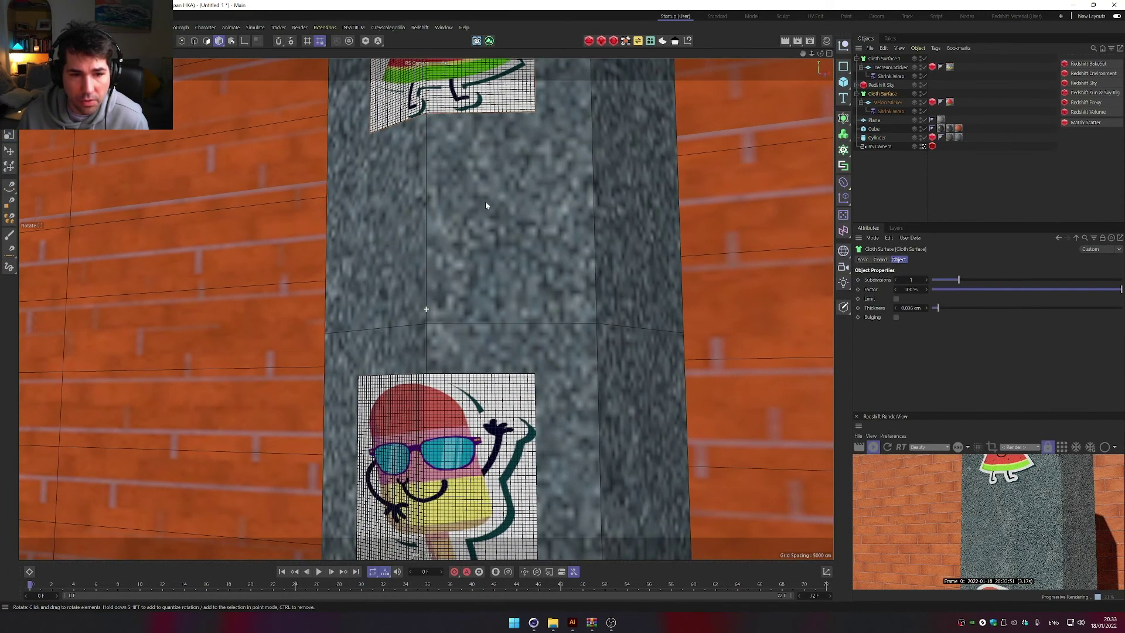
left_click(463, 448)
key("e")
scroll(468, 457, "down", 6)
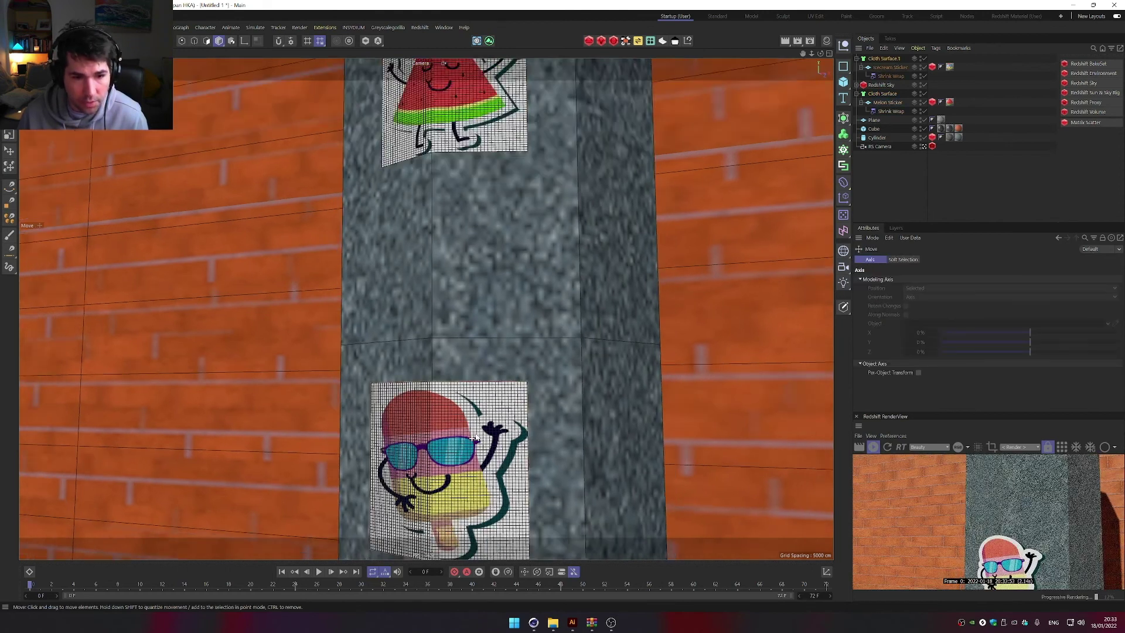
left_click_drag(472, 465, 486, 452, "alt")
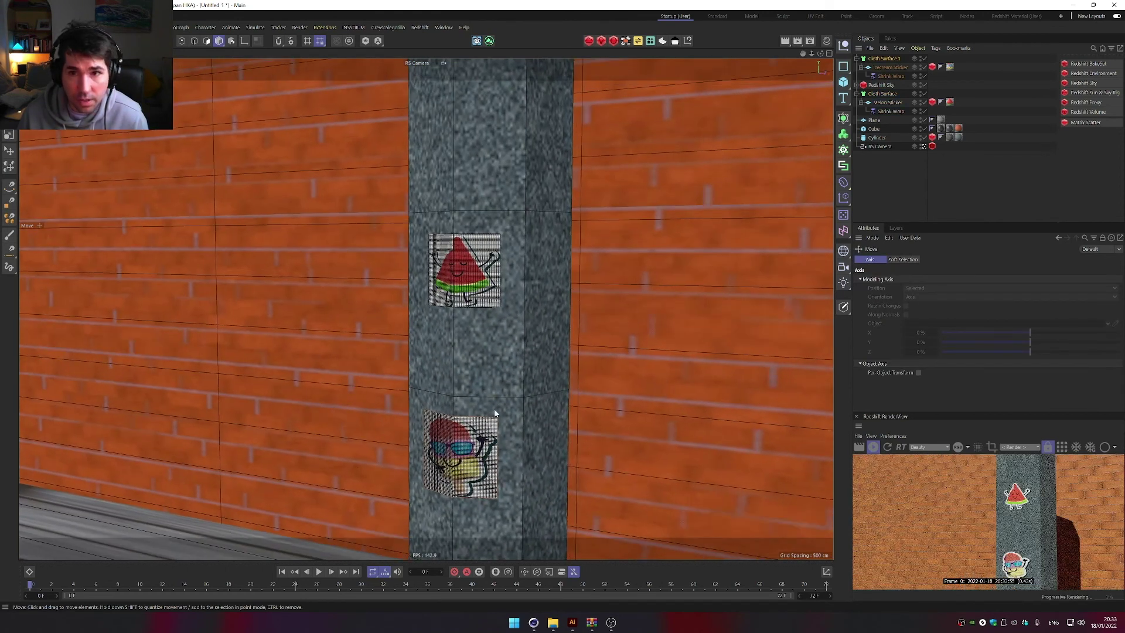
left_click(890, 67)
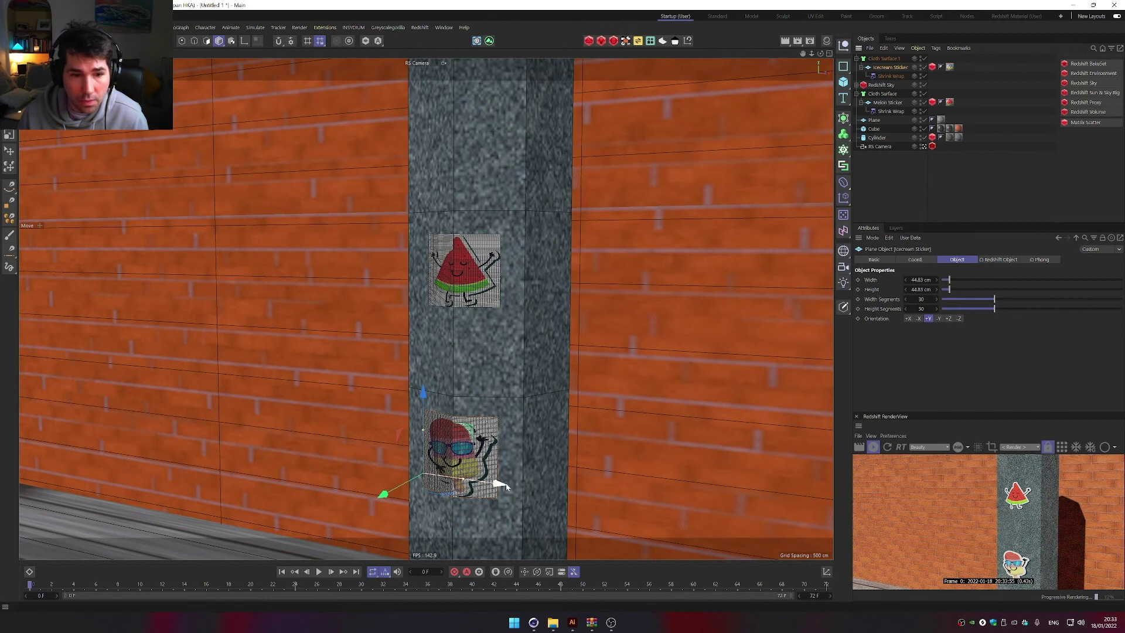
left_click_drag(492, 481, 518, 468)
In the Icecream Sticker's RS shader graph, reposition the texture, color splitter and RS Material nodes.
scroll(518, 468, "up", 3)
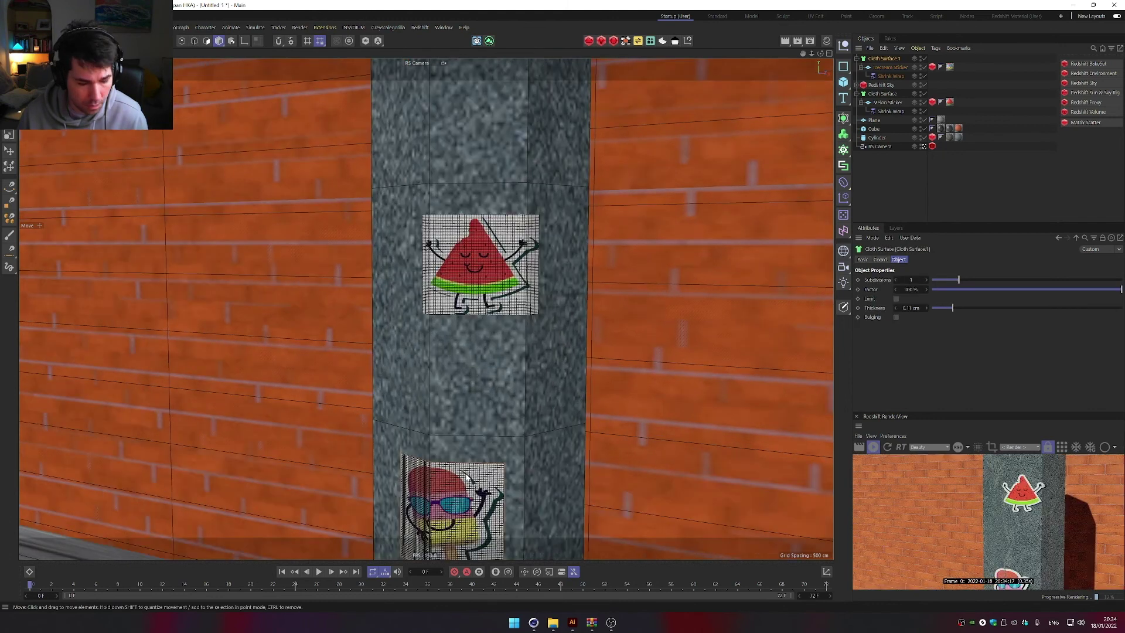
key("t")
key("r")
left_click(448, 476)
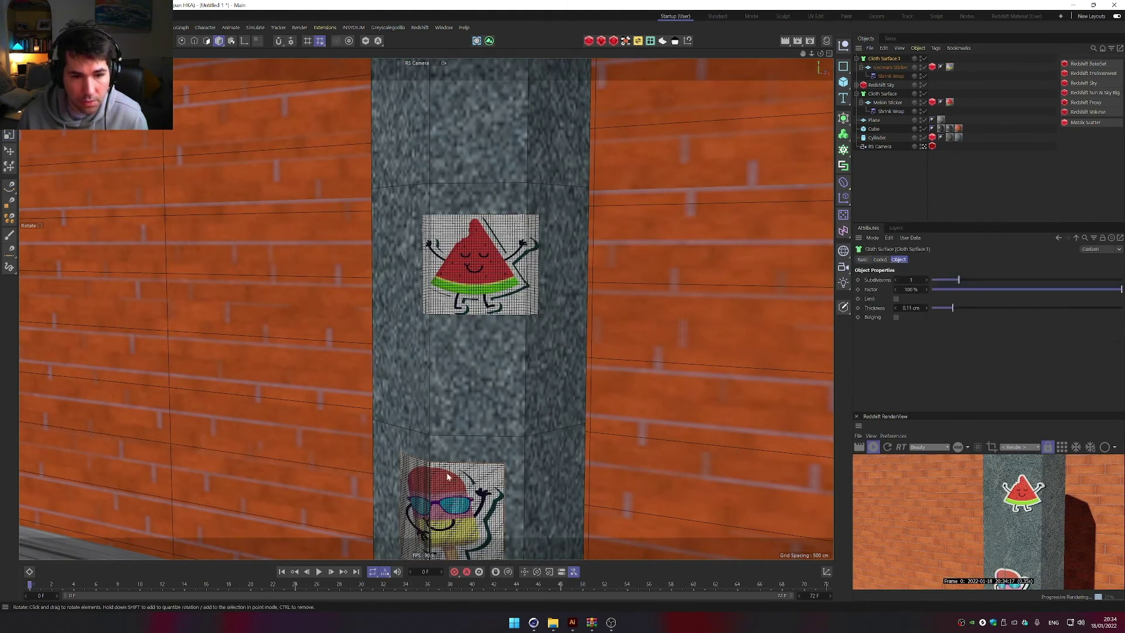
left_click(949, 67)
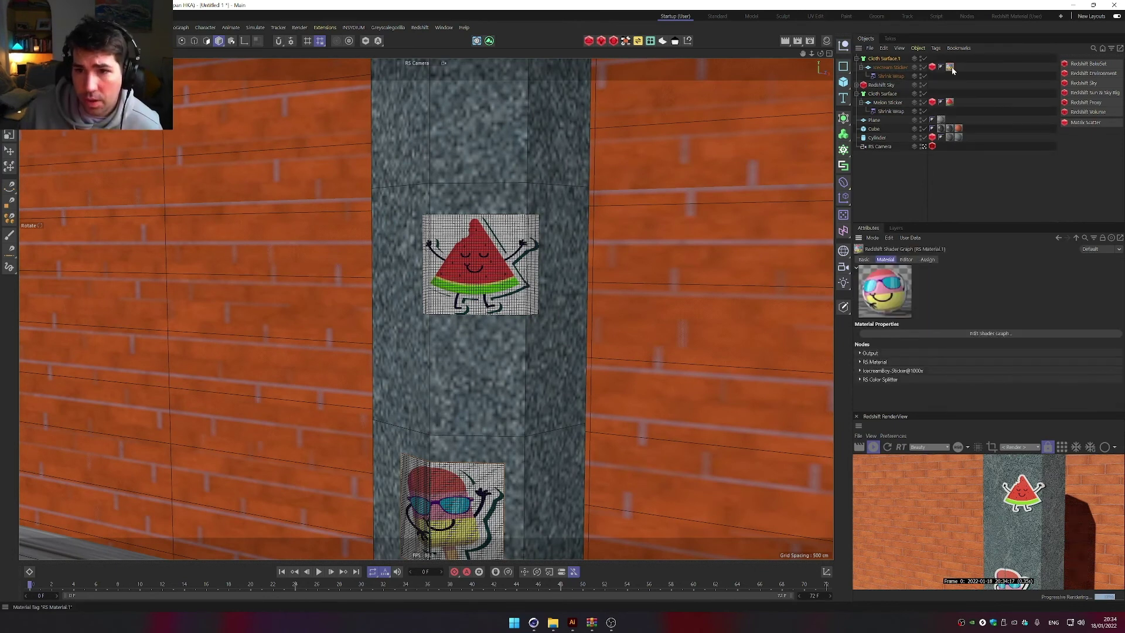
left_click(957, 332)
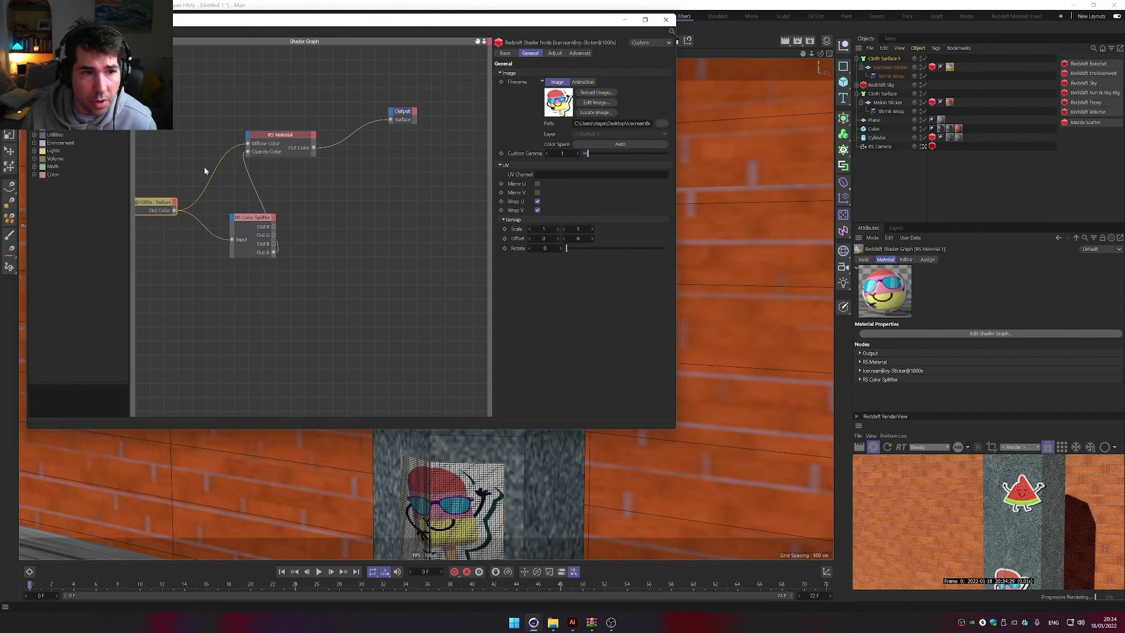
left_click_drag(167, 205, 236, 237)
left_click_drag(276, 135, 297, 142)
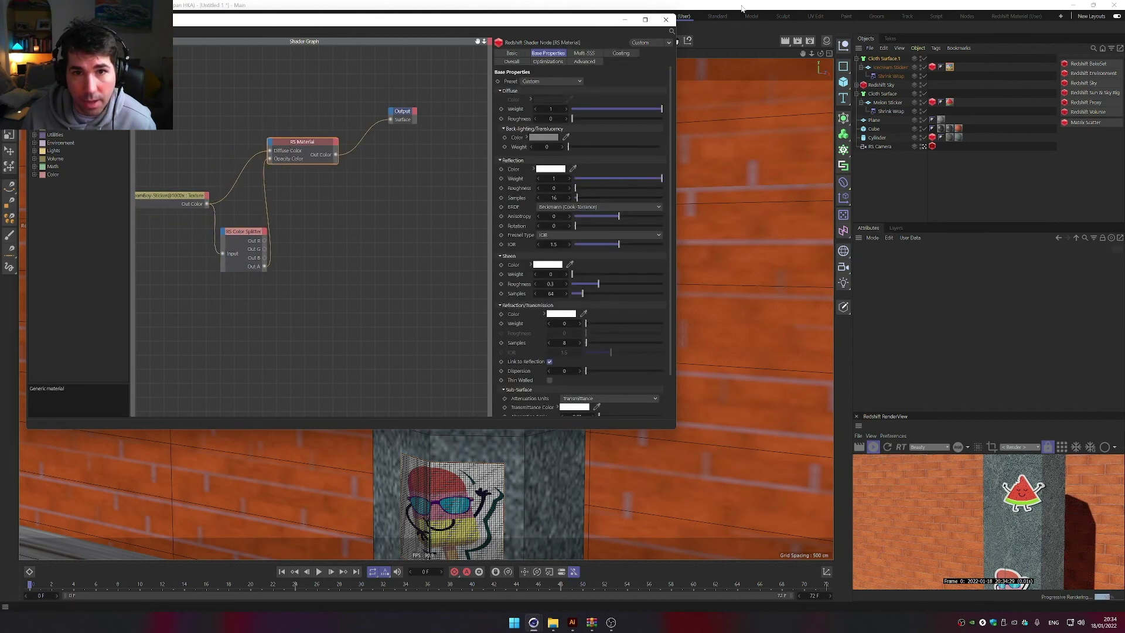
left_click(666, 19)
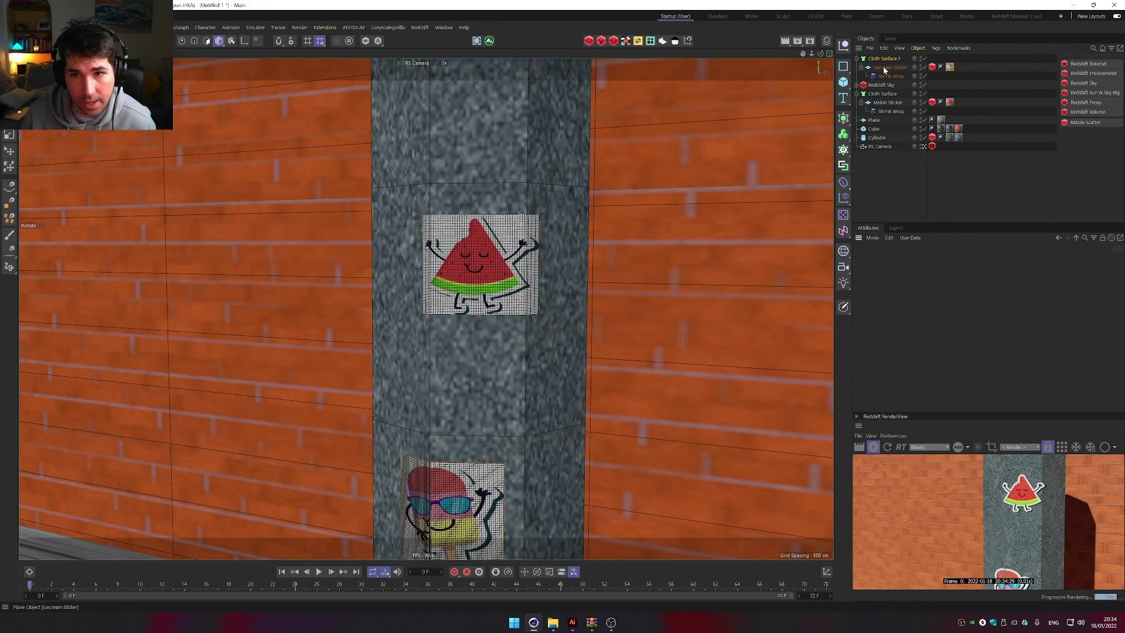
Check the ice cream Shrink Wrap strength, then view Cloth Surface.1's 0.11 cm thickness.
left_click(891, 76)
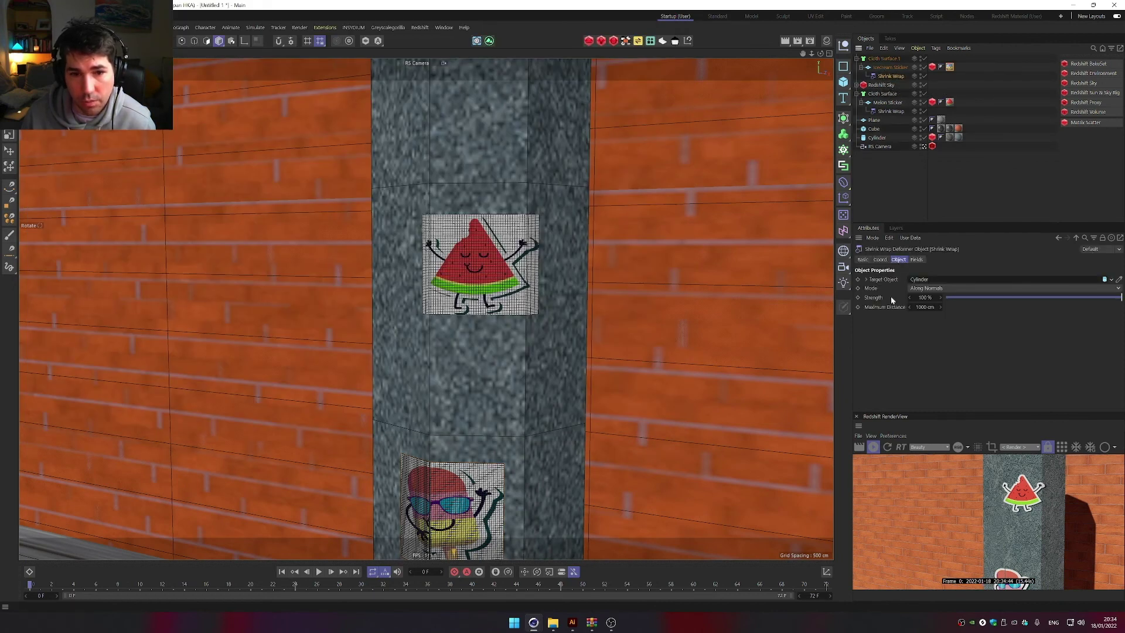
left_click(888, 59)
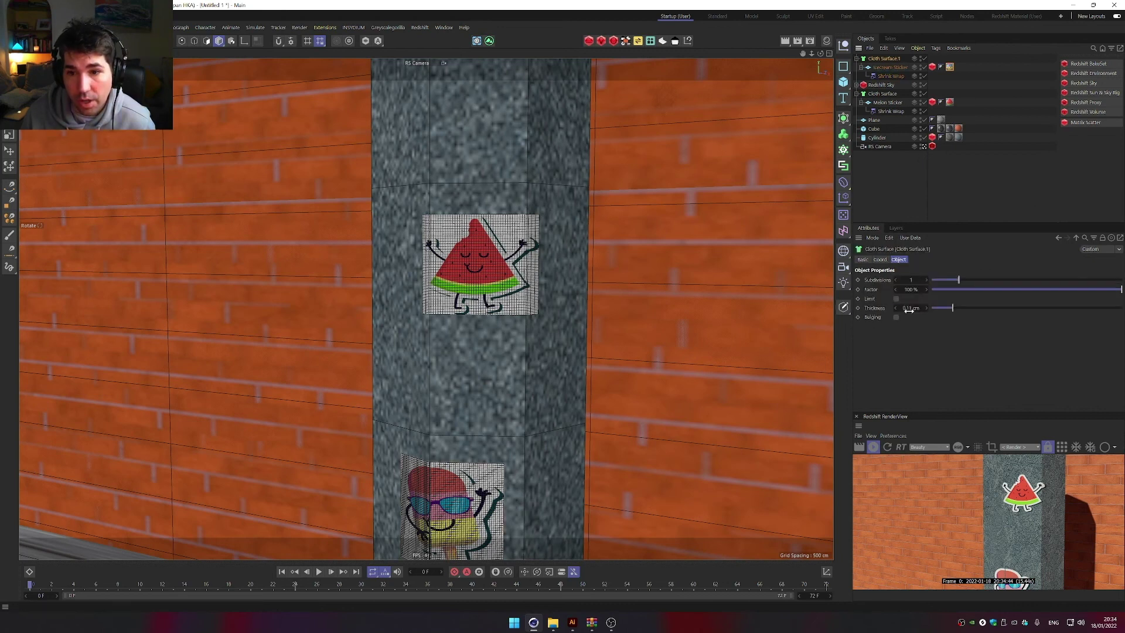